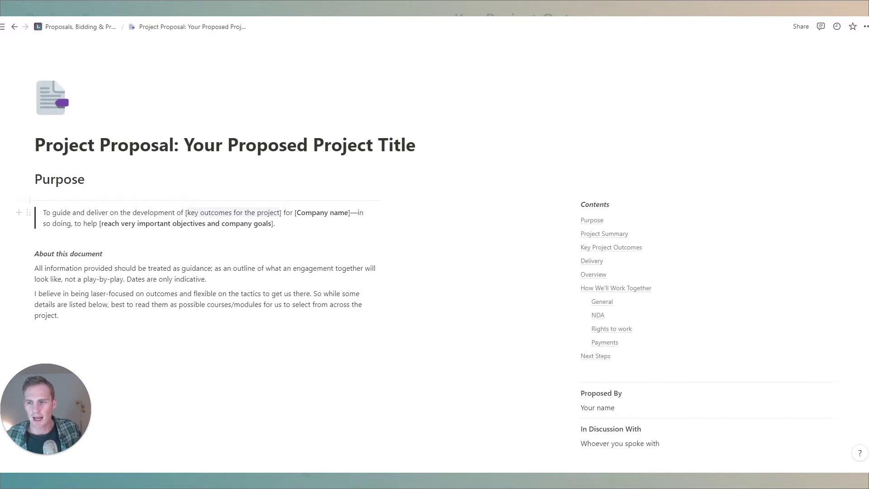
Step: Review the proposal's Purpose, Project Summary and Key Project Outcomes sections, including the actions available for the fourth outcome
{"action": "scroll", "coordinate": [344, 267], "scroll_direction": "down", "scroll_amount": 6}
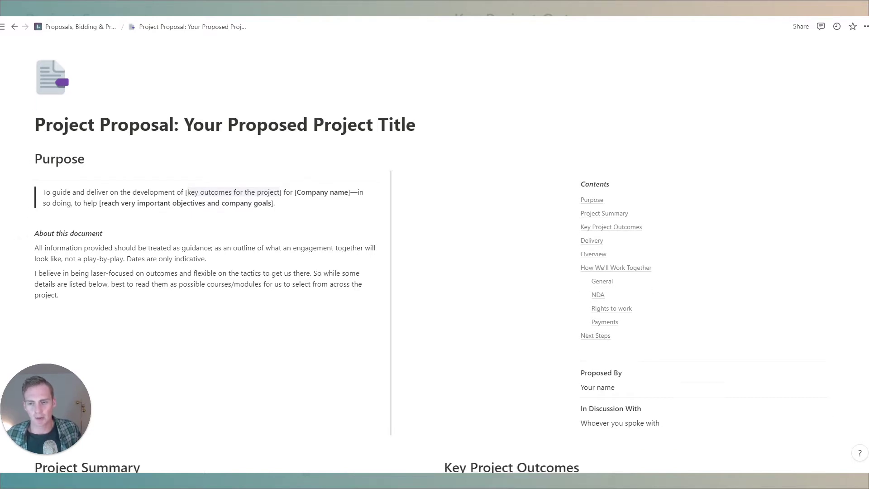
{"action": "scroll", "coordinate": [204, 135], "scroll_direction": "up", "scroll_amount": 3}
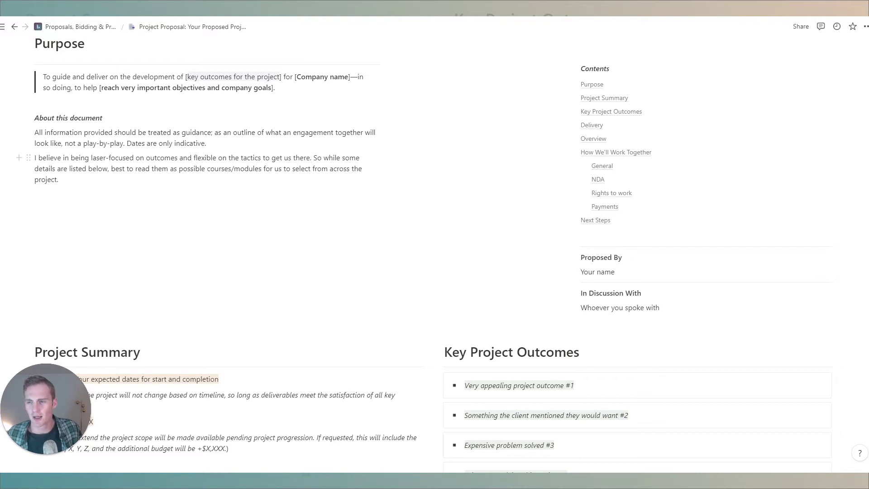
{"action": "scroll", "coordinate": [136, 159], "scroll_direction": "down", "scroll_amount": 4}
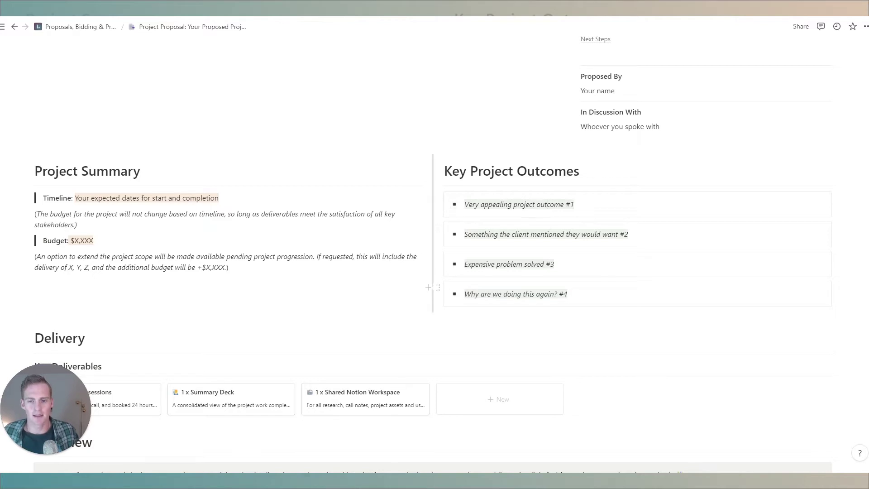
{"action": "left_click", "coordinate": [437, 288]}
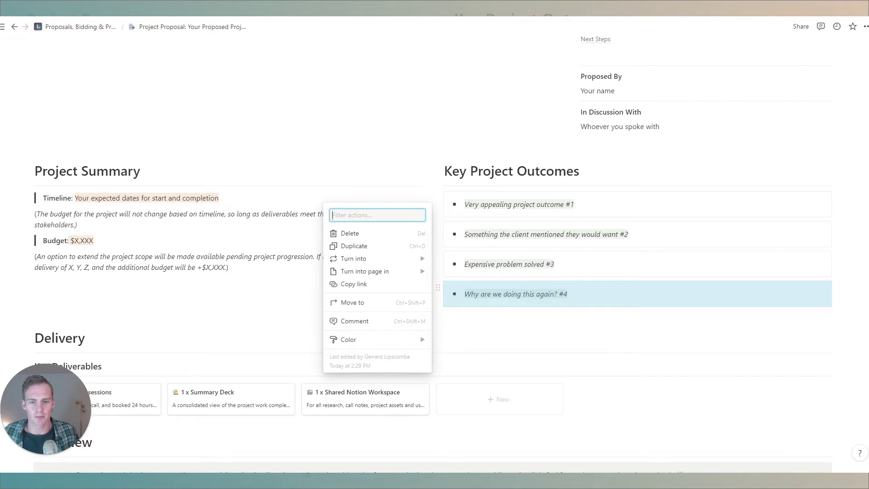
{"action": "key", "text": "Escape"}
{"action": "key", "text": "Return"}
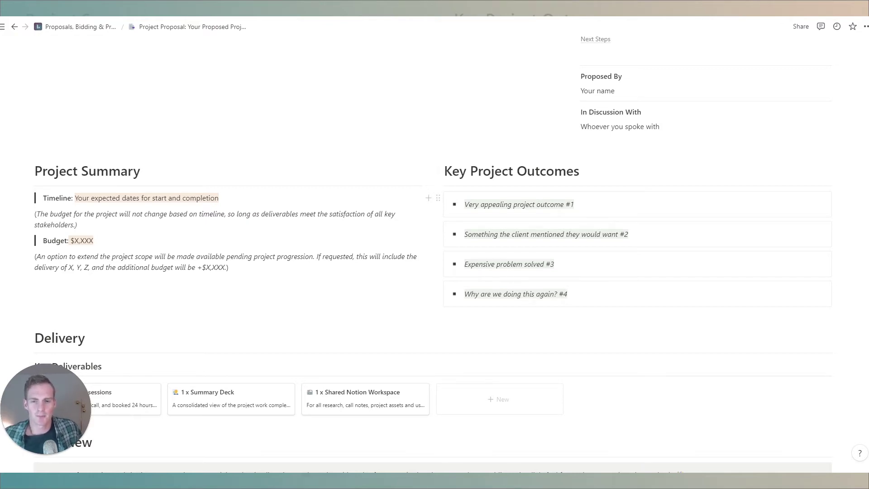
Step: View the details and description of the "1 x Shared Notion Workspace" deliverable, then return to the proposal
{"action": "scroll", "coordinate": [543, 229], "scroll_direction": "down", "scroll_amount": 4}
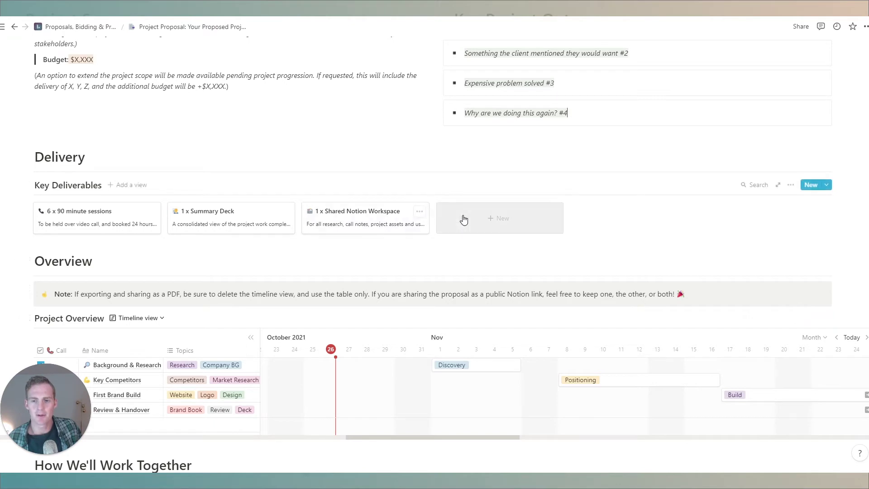
{"action": "left_click", "coordinate": [369, 225]}
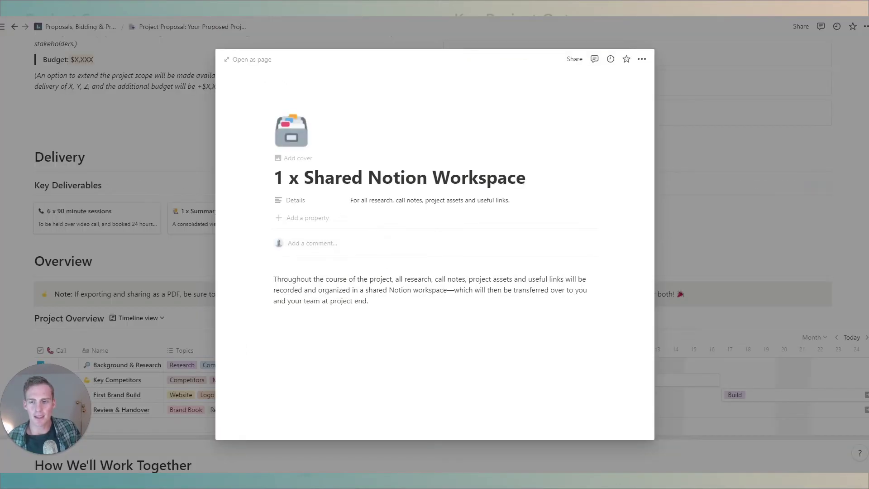
{"action": "key", "text": "ctrl+Left"}
{"action": "key", "text": "ctrl+Left"}
{"action": "key", "text": "ctrl+Left"}
{"action": "key", "text": "ctrl+shift+Right"}
{"action": "key", "text": "ctrl+shift+Right"}
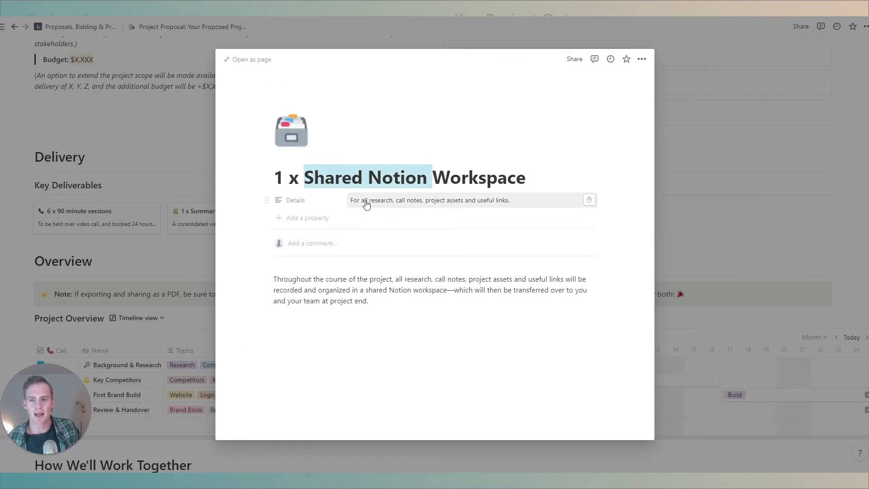
{"action": "left_click", "coordinate": [368, 279]}
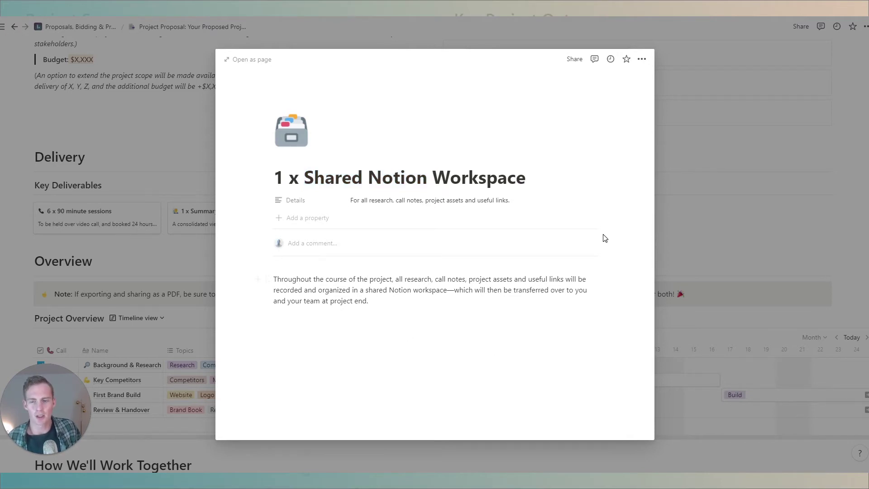
{"action": "left_click", "coordinate": [695, 191]}
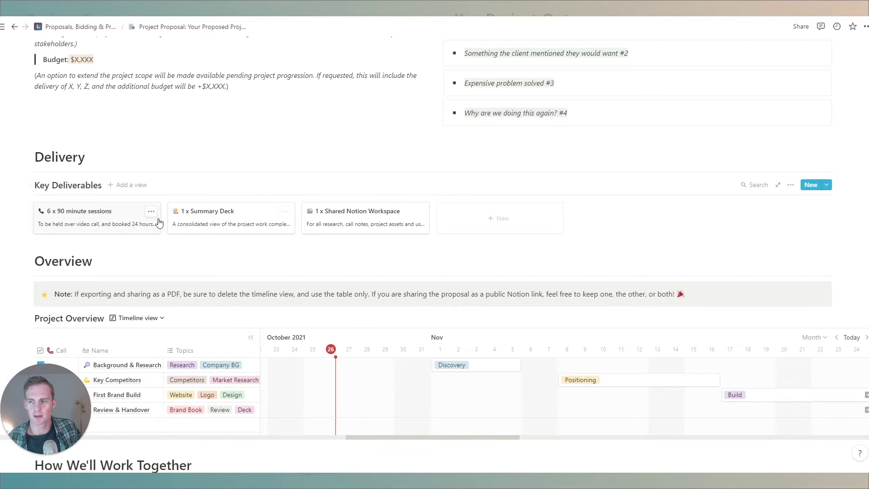
Step: Check which views are available for the Project Overview database, keeping the timeline view
{"action": "scroll", "coordinate": [435, 251], "scroll_direction": "down", "scroll_amount": 4}
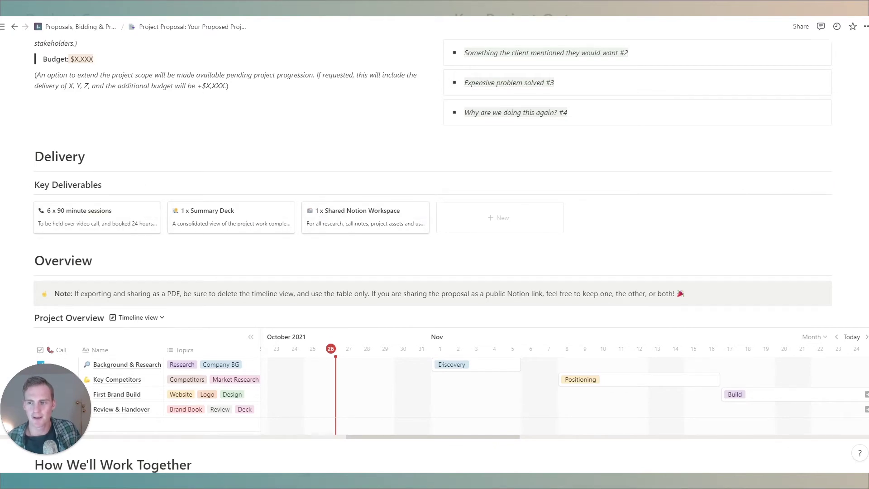
{"action": "scroll", "coordinate": [434, 253], "scroll_direction": "up", "scroll_amount": 1}
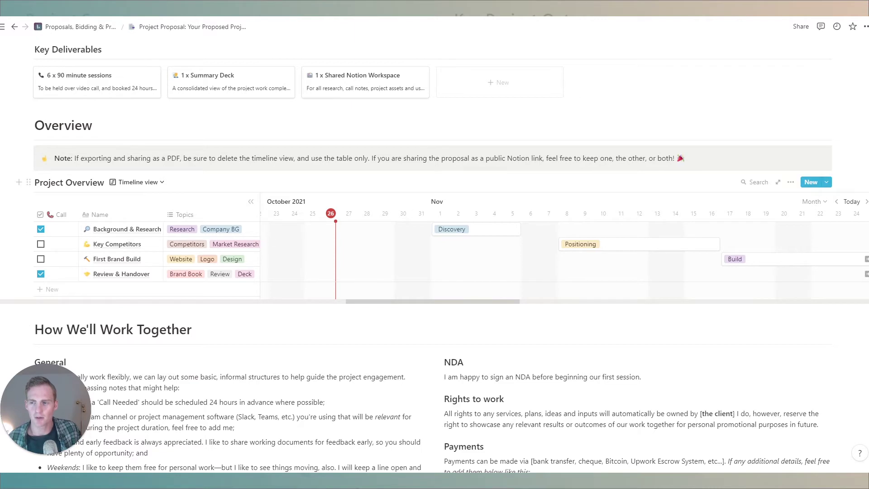
{"action": "left_click", "coordinate": [142, 183]}
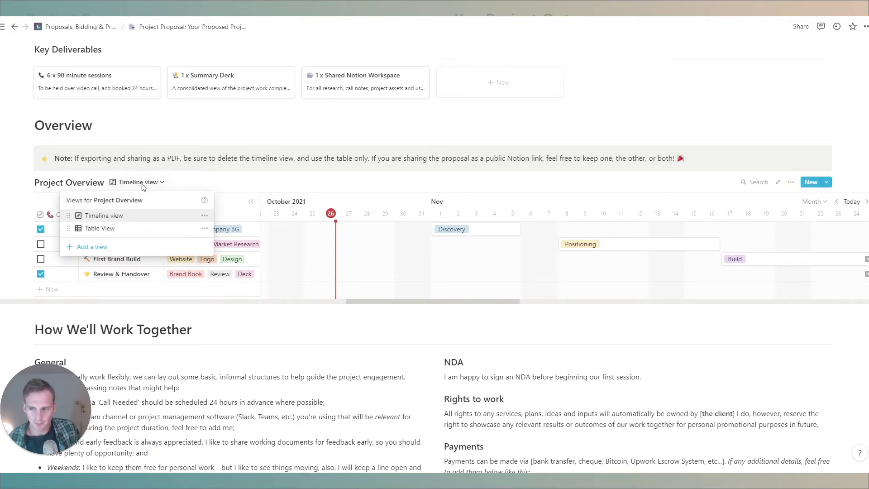
{"action": "left_click", "coordinate": [142, 183]}
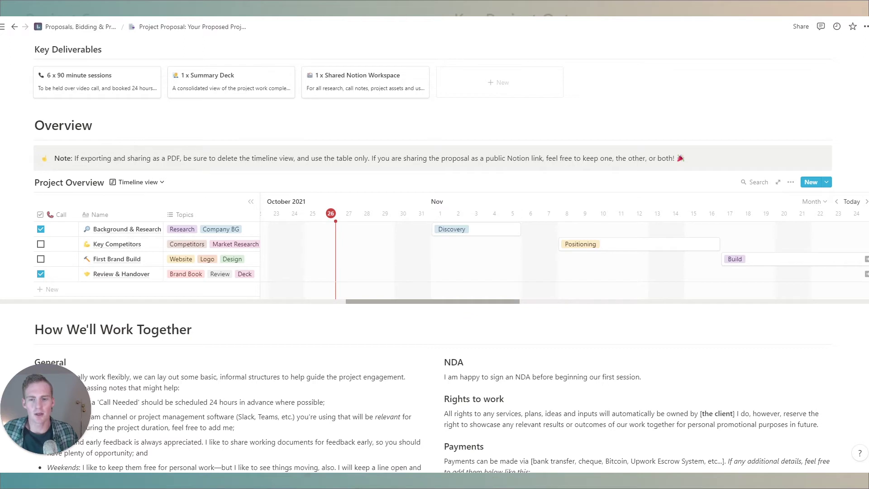
Step: Examine the Project Overview timeline across its phases from Discovery through Positioning and Build to Delivery
{"action": "scroll", "coordinate": [561, 249], "scroll_direction": "right", "scroll_amount": 5}
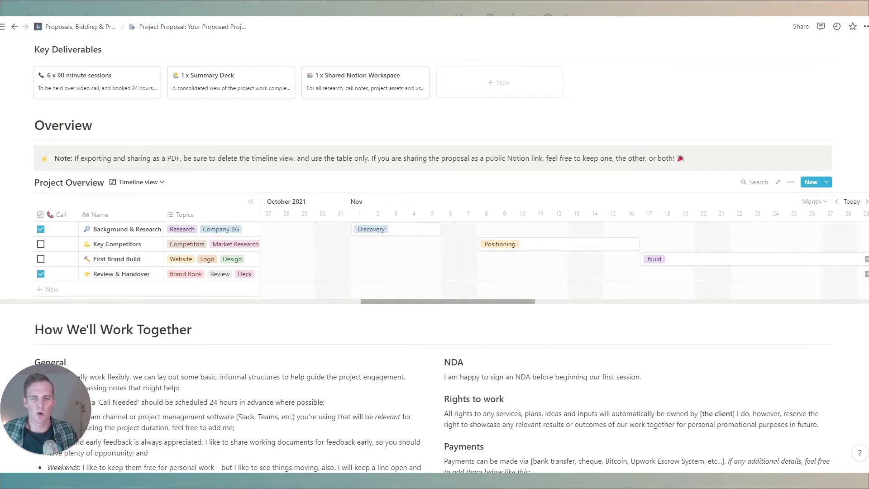
{"action": "scroll", "coordinate": [564, 254], "scroll_direction": "right", "scroll_amount": 5}
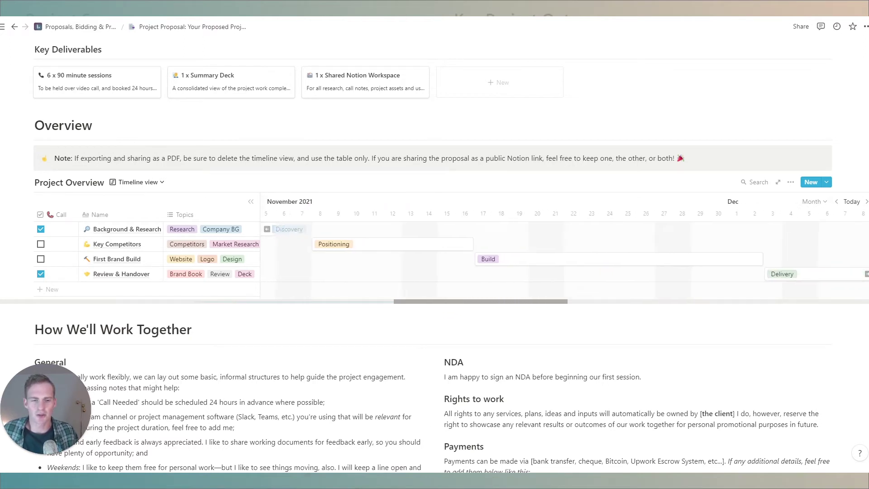
{"action": "scroll", "coordinate": [565, 257], "scroll_direction": "right", "scroll_amount": 5}
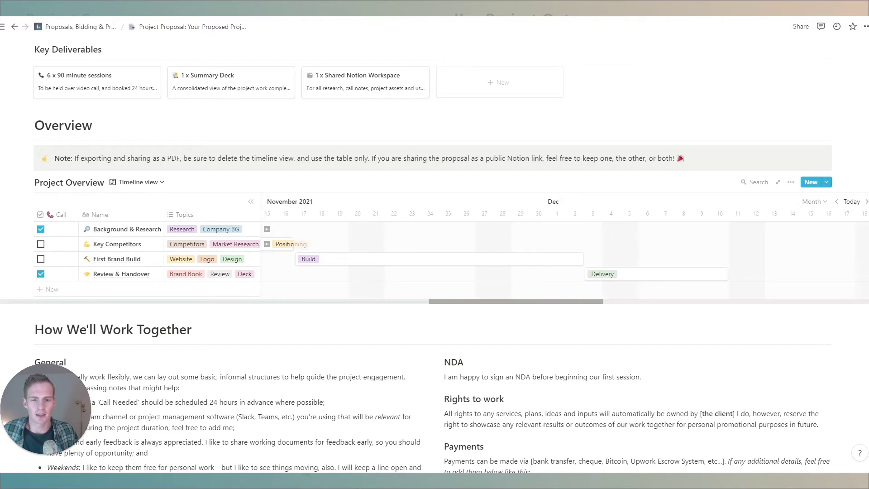
{"action": "scroll", "coordinate": [564, 253], "scroll_direction": "left", "scroll_amount": 15}
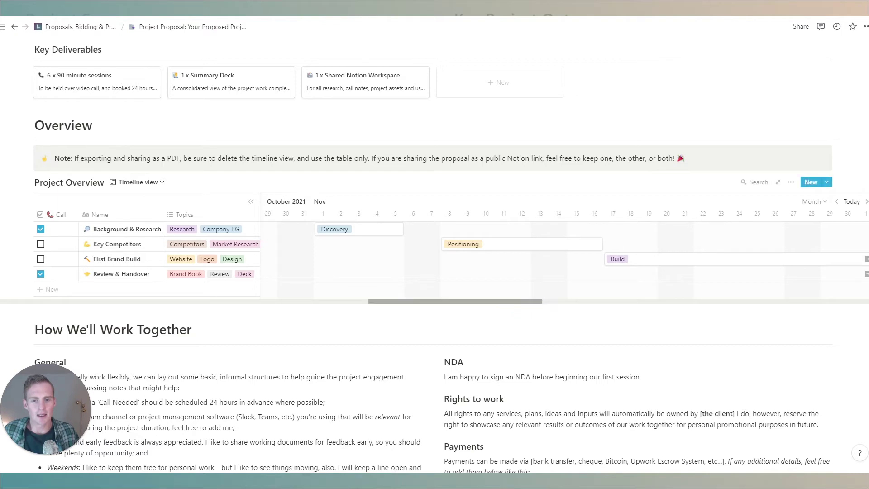
{"action": "scroll", "coordinate": [588, 285], "scroll_direction": "right", "scroll_amount": 5}
{"action": "scroll", "coordinate": [561, 258], "scroll_direction": "left", "scroll_amount": 2}
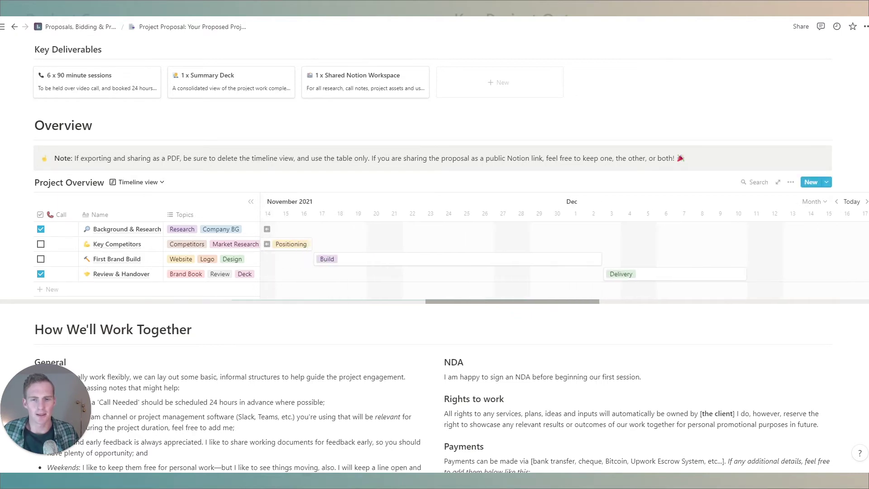
{"action": "scroll", "coordinate": [498, 258], "scroll_direction": "left", "scroll_amount": 10}
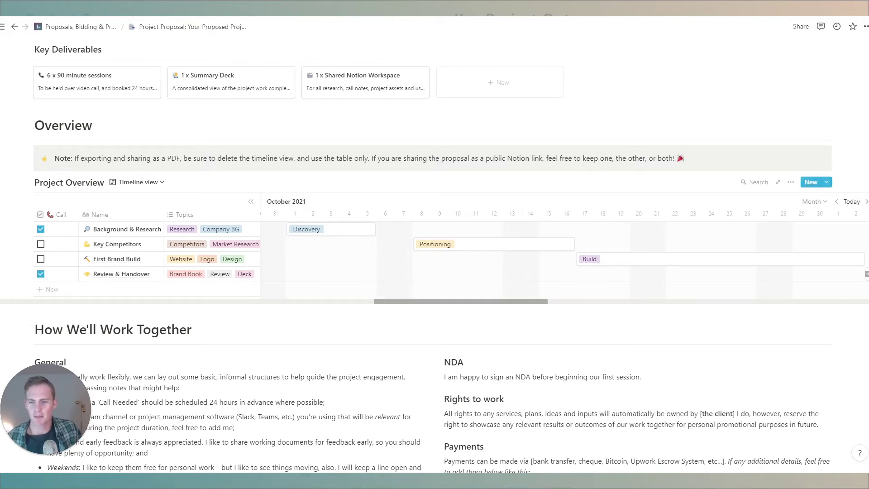
{"action": "scroll", "coordinate": [494, 288], "scroll_direction": "right", "scroll_amount": 5}
{"action": "scroll", "coordinate": [493, 254], "scroll_direction": "left", "scroll_amount": 4}
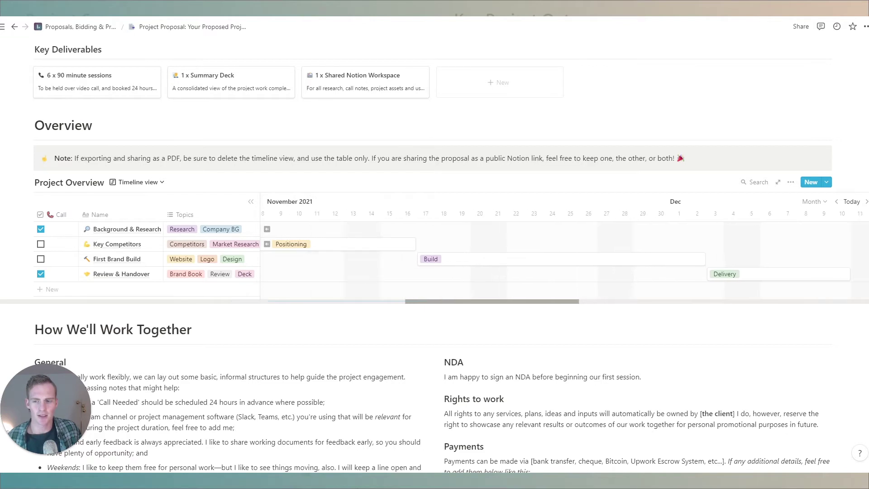
{"action": "scroll", "coordinate": [493, 253], "scroll_direction": "right", "scroll_amount": 1}
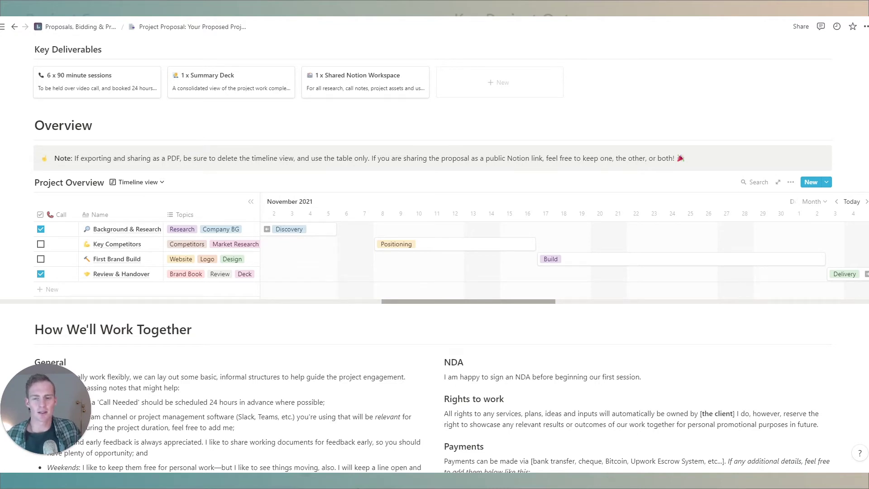
{"action": "scroll", "coordinate": [493, 253], "scroll_direction": "right", "scroll_amount": 2}
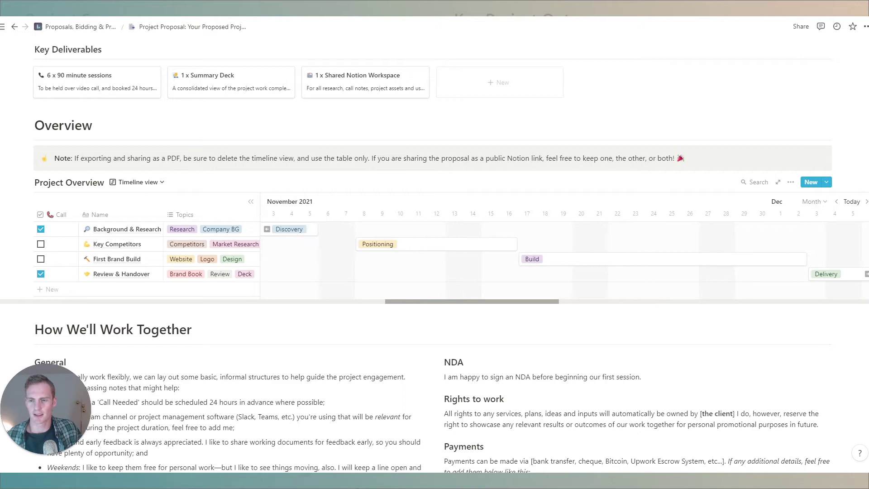
Step: Read the How We'll Work Together and Next Steps sections, then return to the beginning of the proposal
{"action": "scroll", "coordinate": [435, 253], "scroll_direction": "down", "scroll_amount": 3}
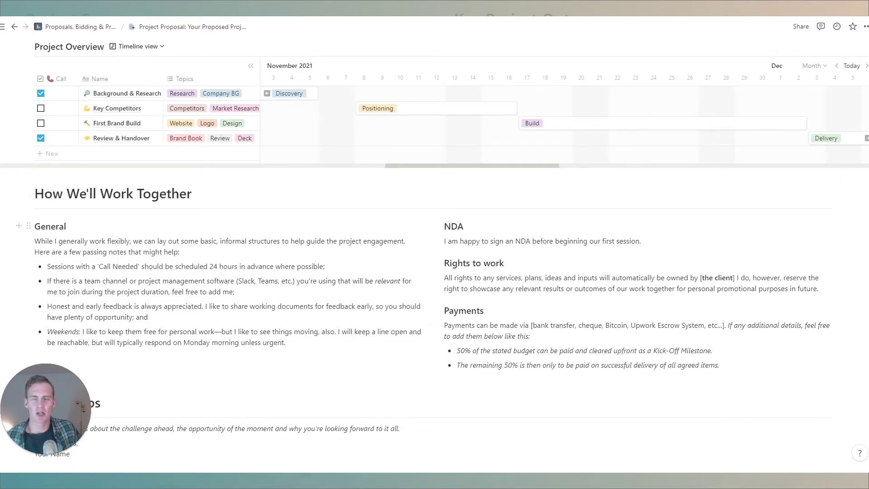
{"action": "scroll", "coordinate": [435, 253], "scroll_direction": "down", "scroll_amount": 2}
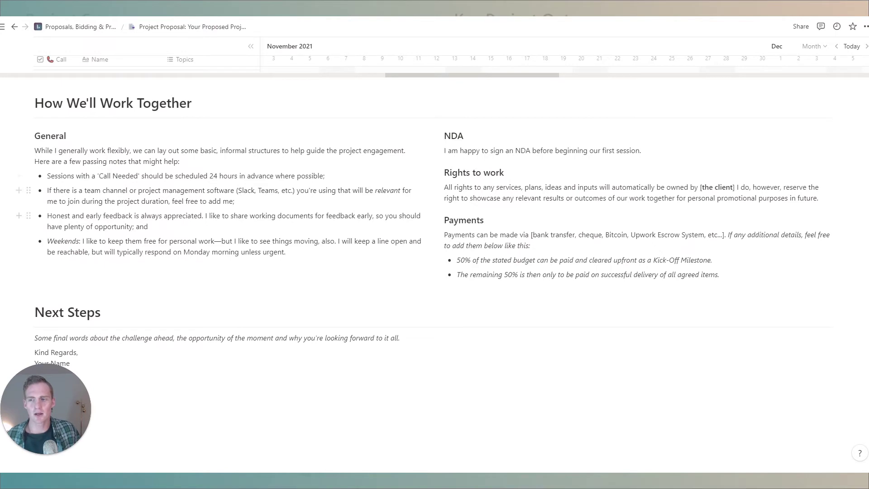
{"action": "scroll", "coordinate": [434, 226], "scroll_direction": "up", "scroll_amount": 1}
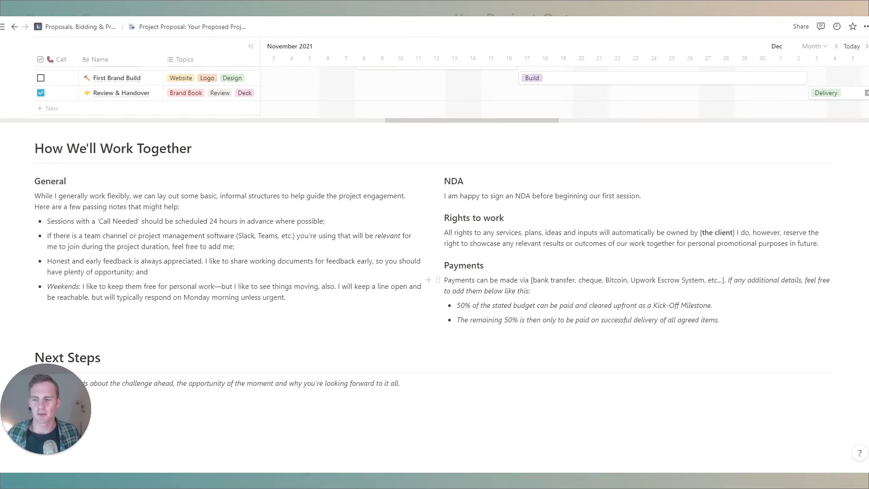
{"action": "scroll", "coordinate": [434, 271], "scroll_direction": "down", "scroll_amount": 2}
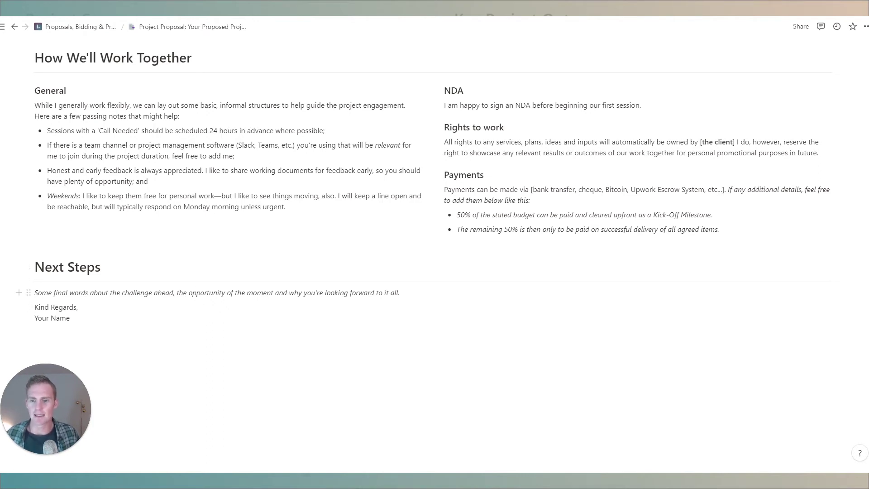
{"action": "scroll", "coordinate": [218, 292], "scroll_direction": "up", "scroll_amount": 4}
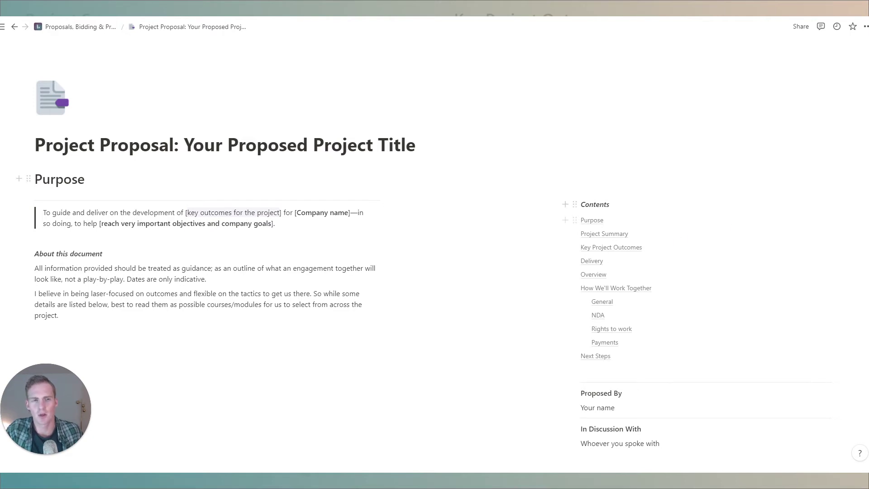
Step: Publish the proposal page to the web with comments allowed and duplication as a template disabled
{"action": "left_click", "coordinate": [802, 28]}
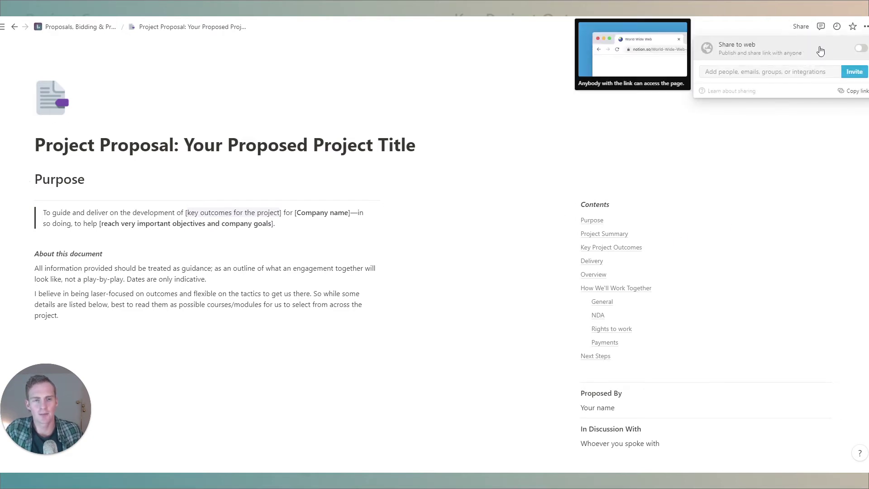
{"action": "left_click", "coordinate": [804, 73]}
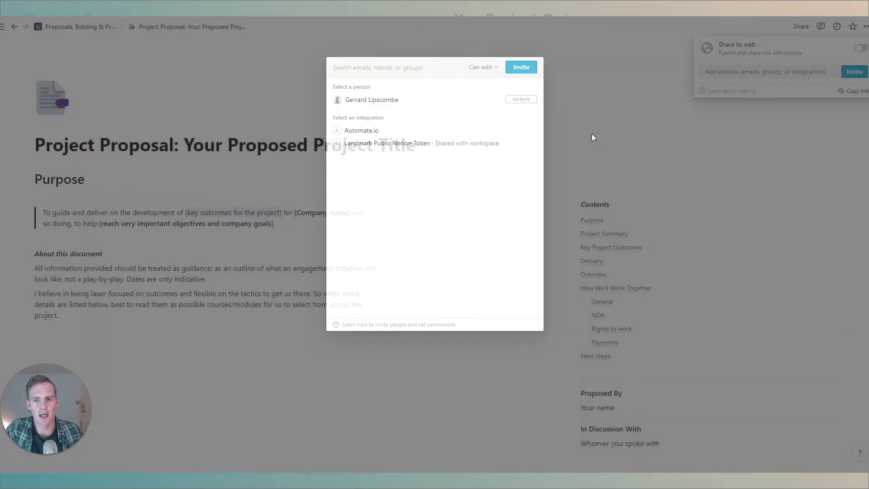
{"action": "left_click", "coordinate": [594, 138]}
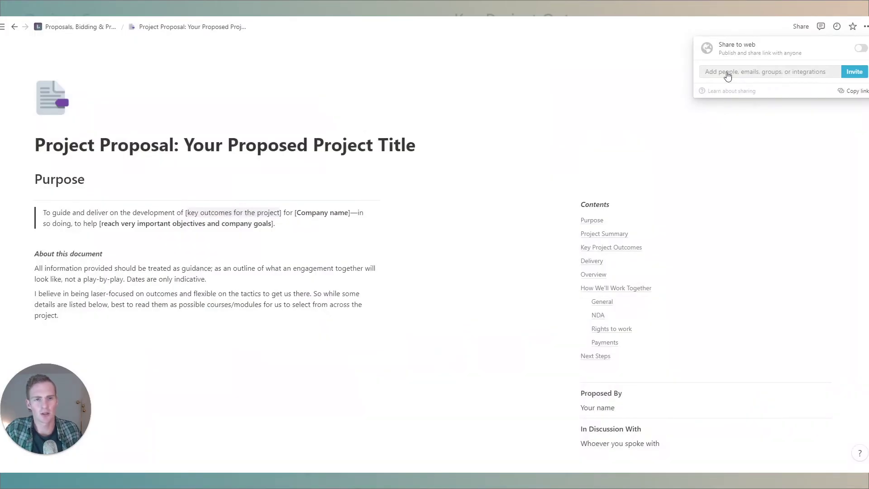
{"action": "mouse_move", "coordinate": [751, 47]}
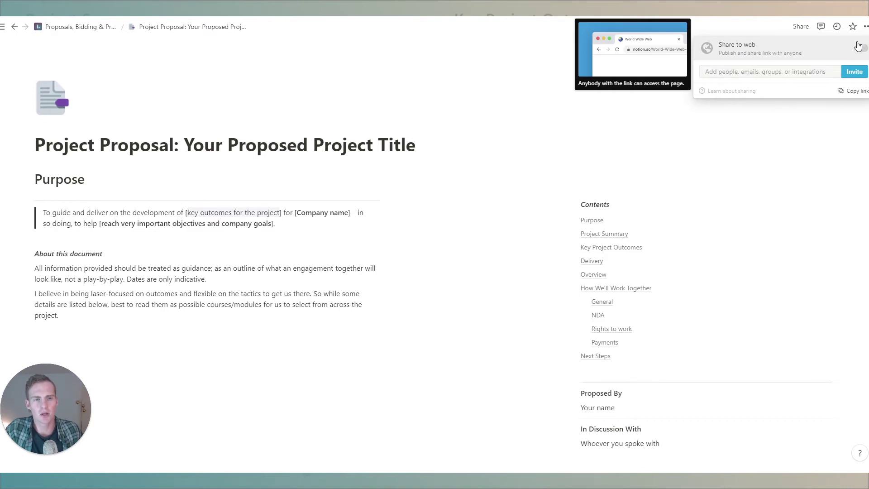
{"action": "left_click", "coordinate": [859, 47]}
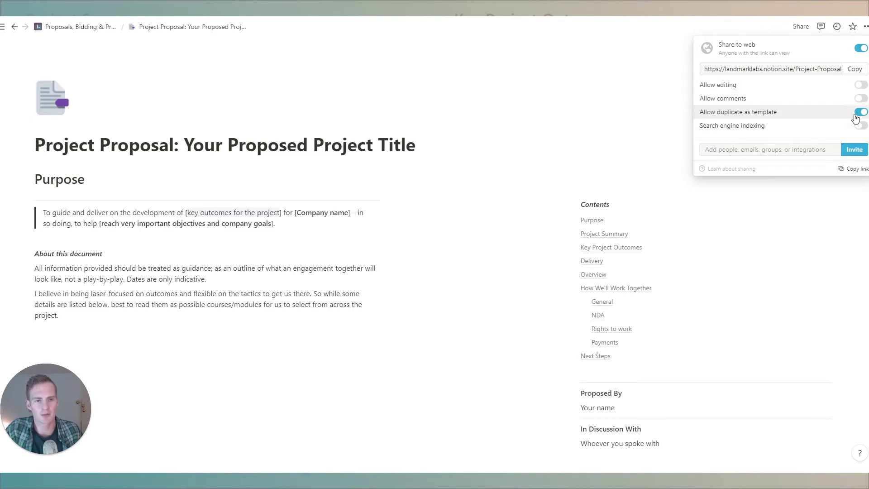
{"action": "left_click", "coordinate": [858, 113]}
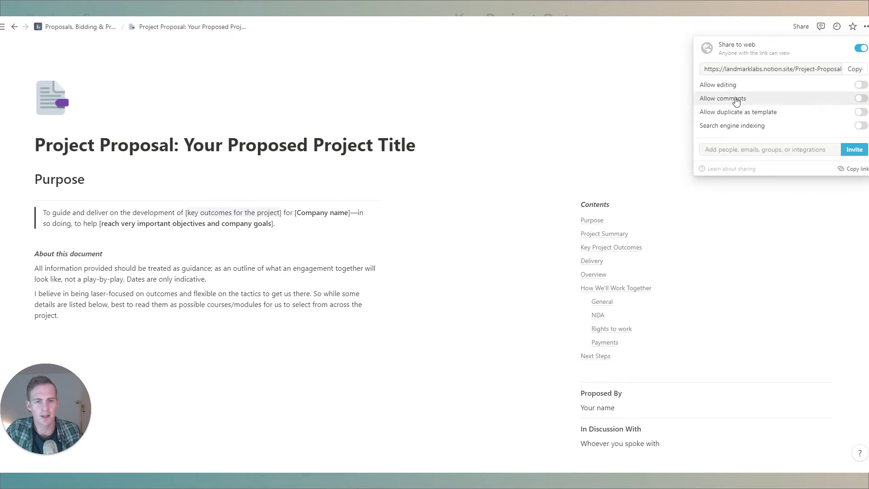
{"action": "left_click", "coordinate": [861, 99]}
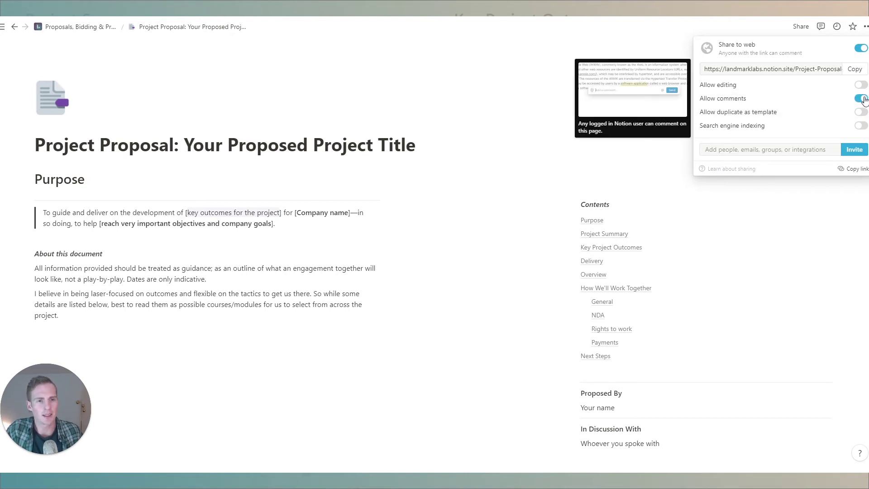
Step: Disallow comments on the published proposal page and stop sharing it to the web
{"action": "mouse_move", "coordinate": [861, 126]}
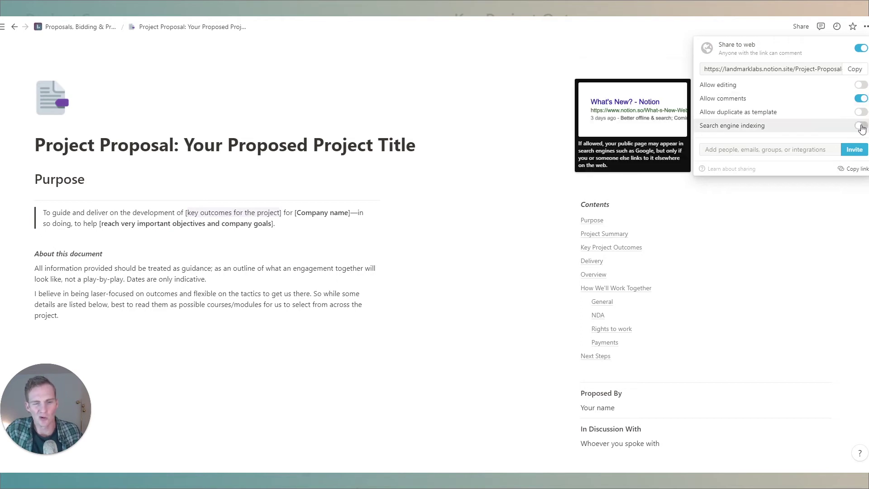
{"action": "mouse_move", "coordinate": [862, 100]}
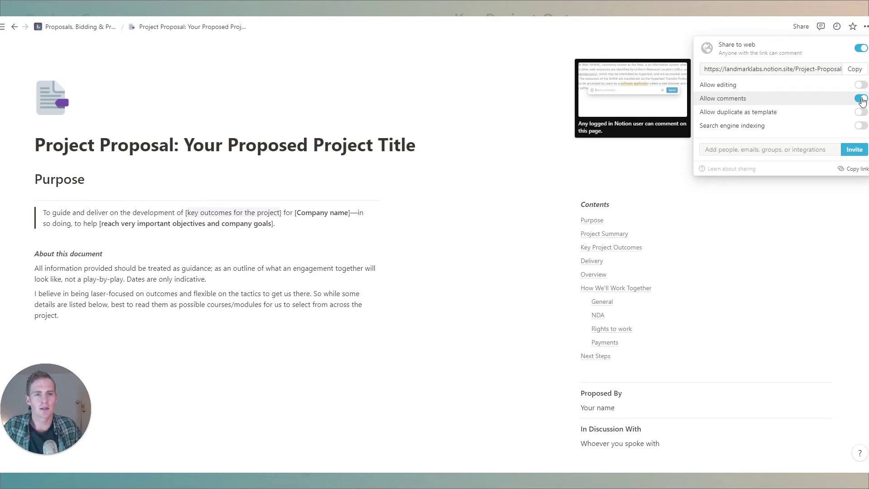
{"action": "left_click", "coordinate": [861, 98]}
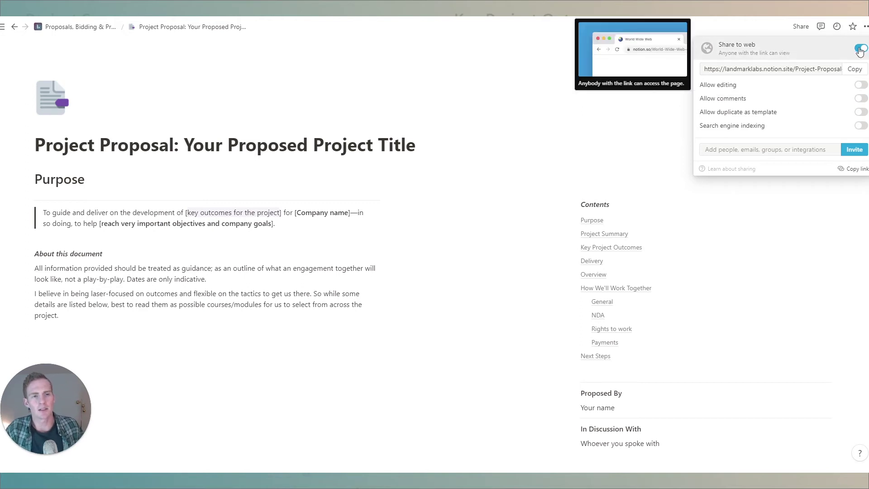
{"action": "left_click", "coordinate": [860, 48]}
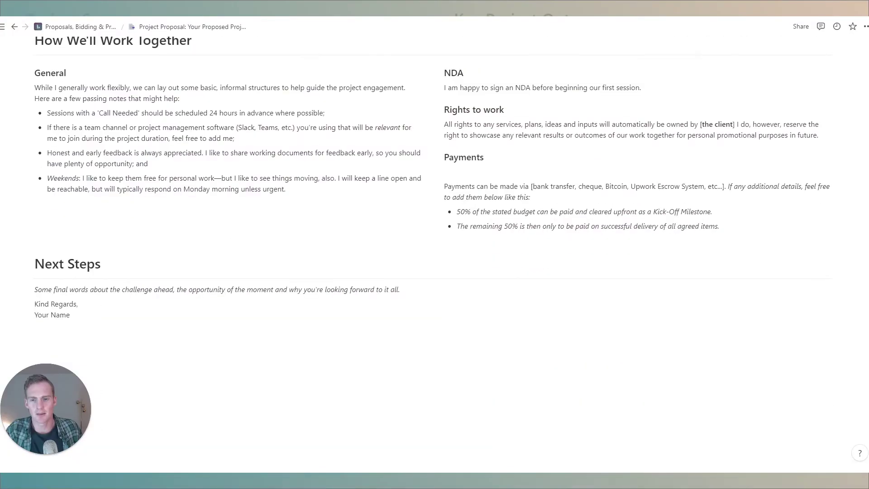
Step: Export the proposal page as a PDF with everything included, in Letter page format at 100 percent scale
{"action": "scroll", "coordinate": [435, 245], "scroll_direction": "up", "scroll_amount": 15}
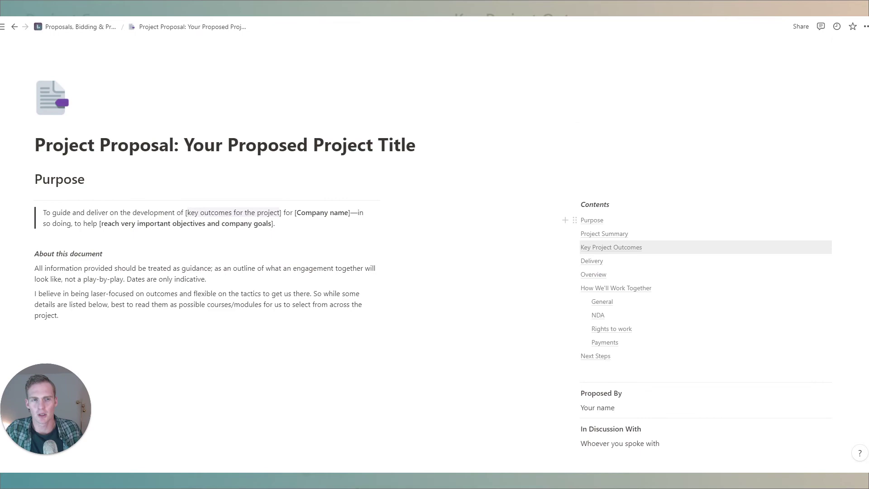
{"action": "left_click", "coordinate": [866, 26]}
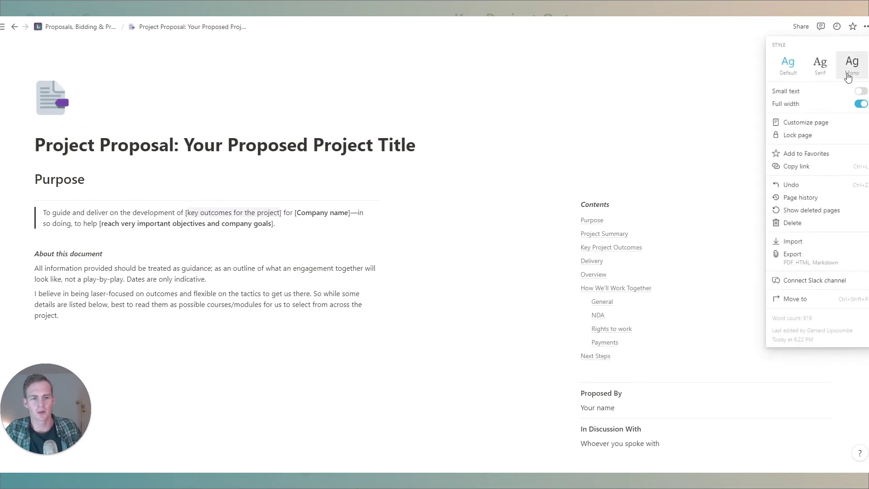
{"action": "left_click", "coordinate": [798, 257]}
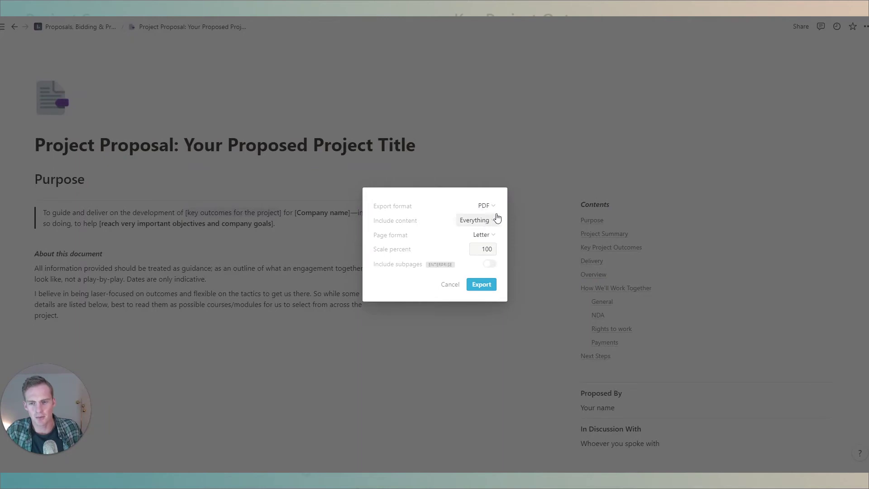
{"action": "left_click", "coordinate": [485, 205]}
{"action": "left_click", "coordinate": [434, 223]}
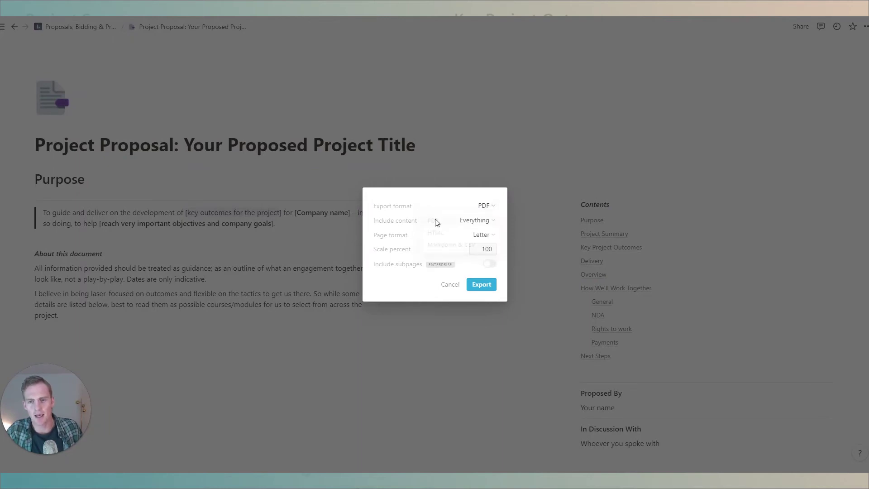
{"action": "left_click", "coordinate": [479, 287]}
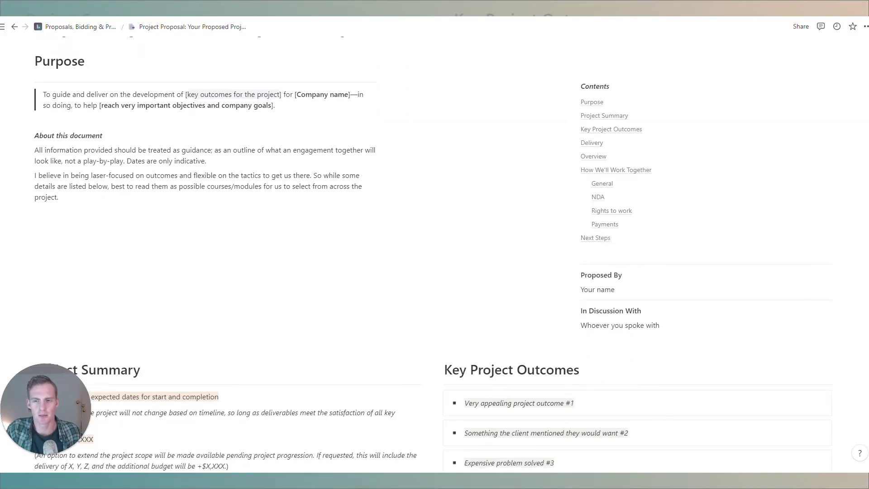
Step: Return to the Proposals, Bidding & Project Kickoff Stack page and open its All Proposals database
{"action": "scroll", "coordinate": [435, 253], "scroll_direction": "down", "scroll_amount": 8}
{"action": "scroll", "coordinate": [434, 253], "scroll_direction": "up", "scroll_amount": 12}
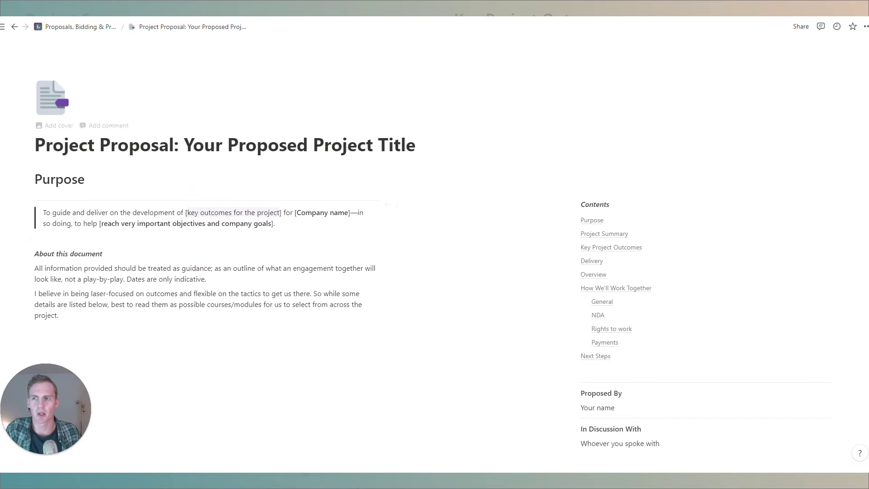
{"action": "left_click", "coordinate": [97, 27]}
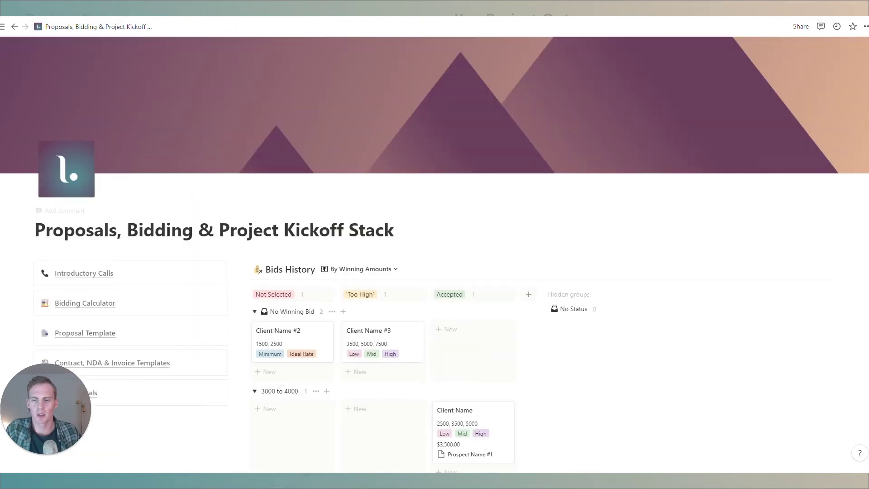
{"action": "scroll", "coordinate": [181, 217], "scroll_direction": "down", "scroll_amount": 1}
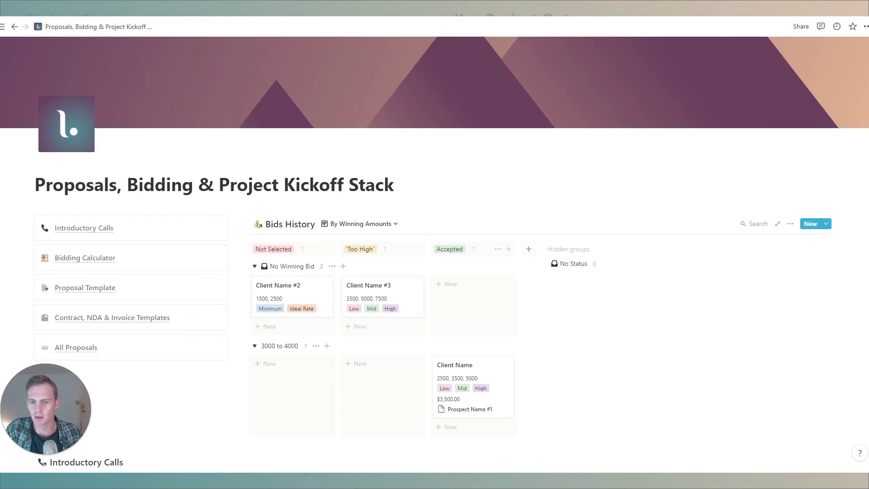
{"action": "scroll", "coordinate": [434, 254], "scroll_direction": "down", "scroll_amount": 4}
{"action": "scroll", "coordinate": [434, 253], "scroll_direction": "up", "scroll_amount": 2}
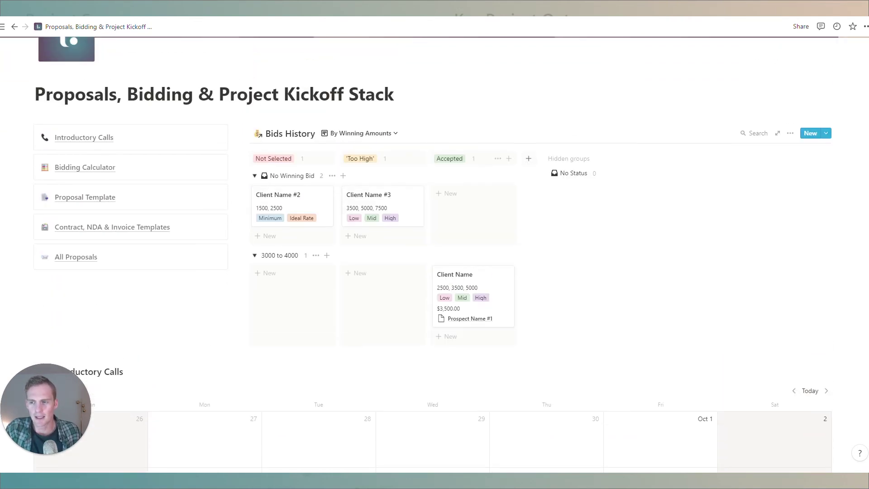
{"action": "left_click", "coordinate": [79, 257]}
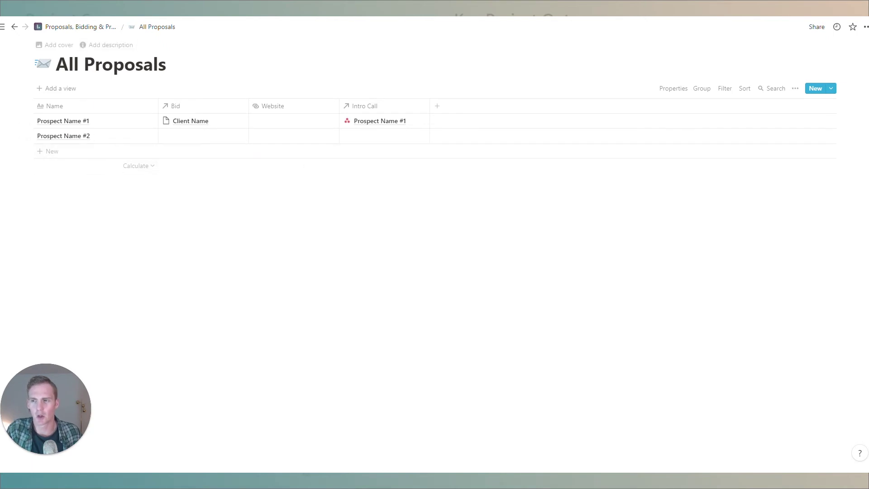
Step: Add a new entry to All Proposals, open it as a full page and apply the "Project Proposal: Your Fancy Project Title" template
{"action": "left_click", "coordinate": [67, 155]}
{"action": "key", "text": "Escape"}
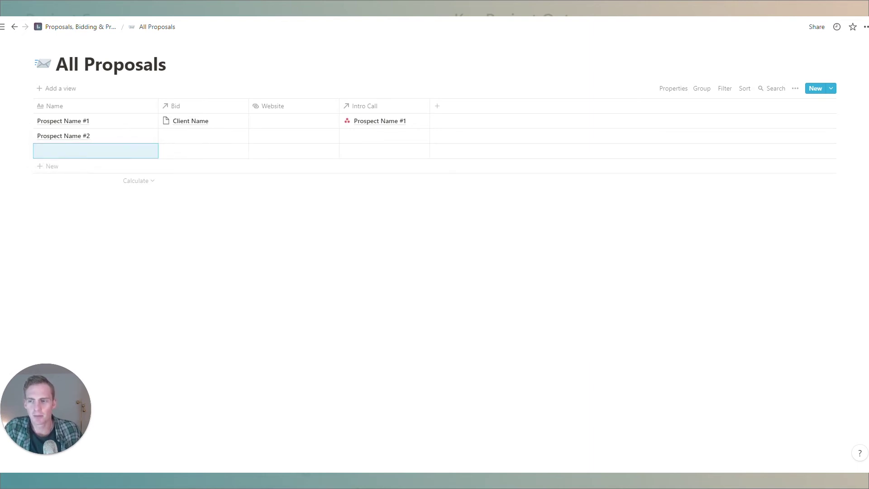
{"action": "left_click", "coordinate": [134, 149]}
{"action": "left_click", "coordinate": [248, 59]}
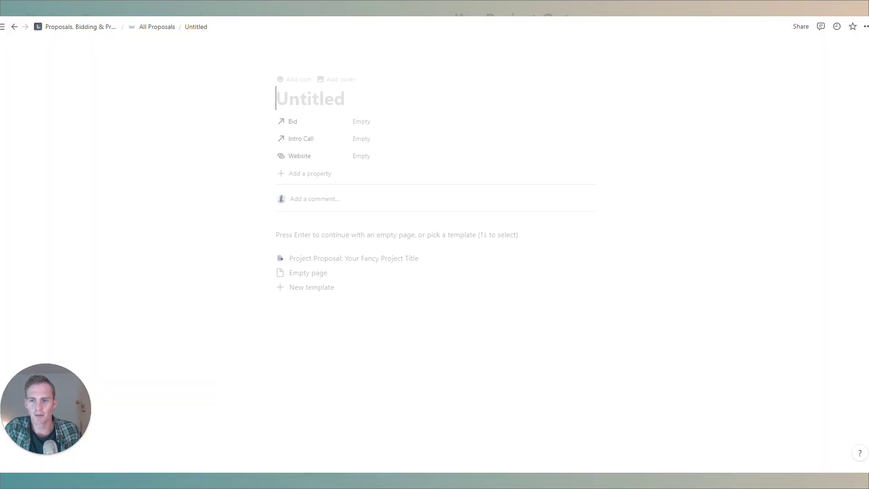
{"action": "left_click", "coordinate": [334, 260]}
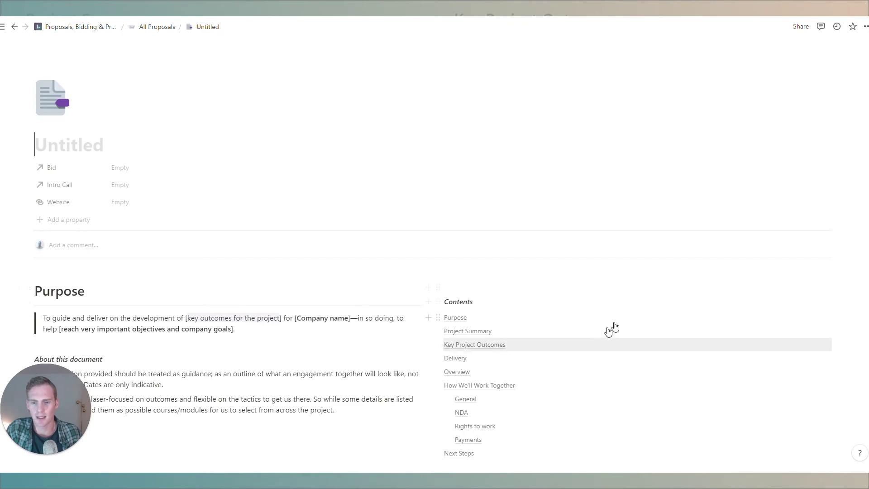
Step: Look over the template content in the new proposal and title the page Webflow
{"action": "left_click", "coordinate": [85, 290]}
{"action": "scroll", "coordinate": [272, 261], "scroll_direction": "down", "scroll_amount": 9}
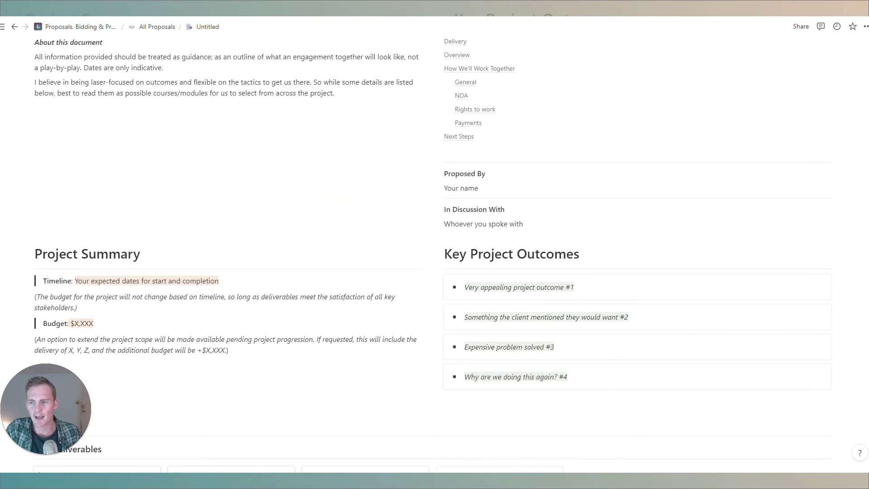
{"action": "scroll", "coordinate": [273, 261], "scroll_direction": "up", "scroll_amount": 9}
{"action": "scroll", "coordinate": [272, 261], "scroll_direction": "up", "scroll_amount": 1}
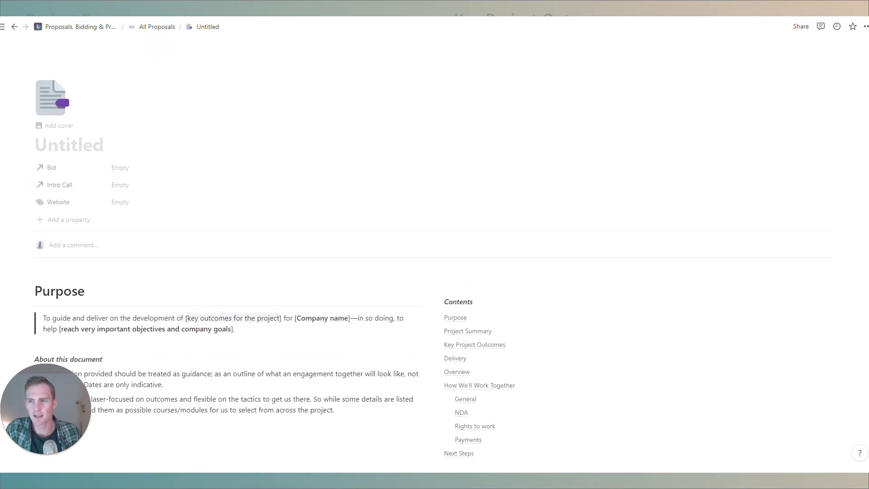
{"action": "left_click", "coordinate": [68, 145]}
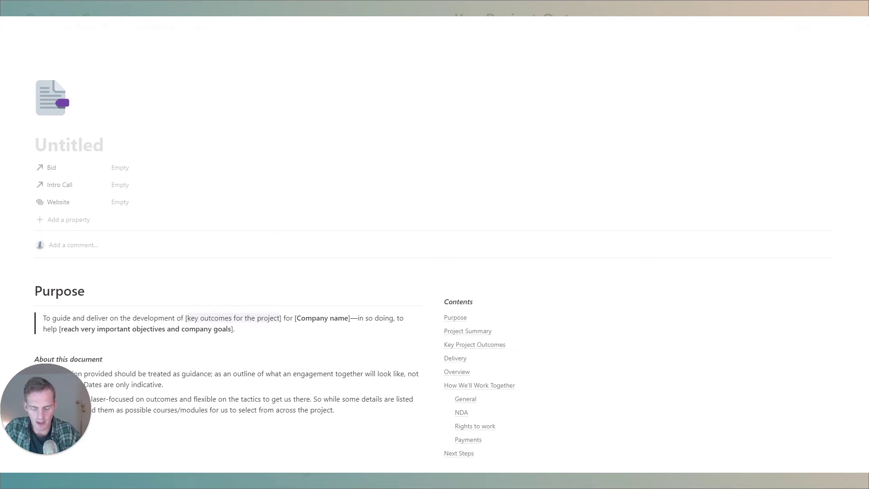
{"action": "type", "text": "Webflow"}
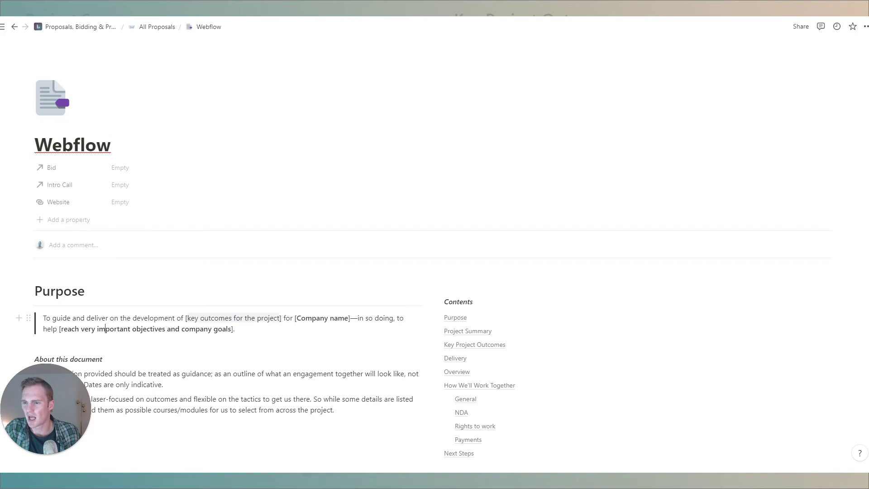
Step: Check the bids available for the Bid relation, leaving it empty, and link the Intro Call property to Prospect Name #1
{"action": "scroll", "coordinate": [105, 328], "scroll_direction": "down", "scroll_amount": 3}
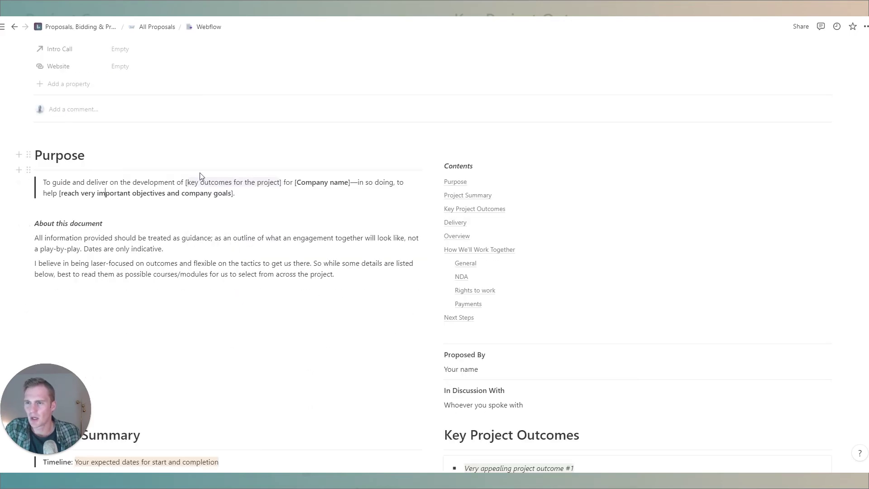
{"action": "scroll", "coordinate": [135, 136], "scroll_direction": "up", "scroll_amount": 2}
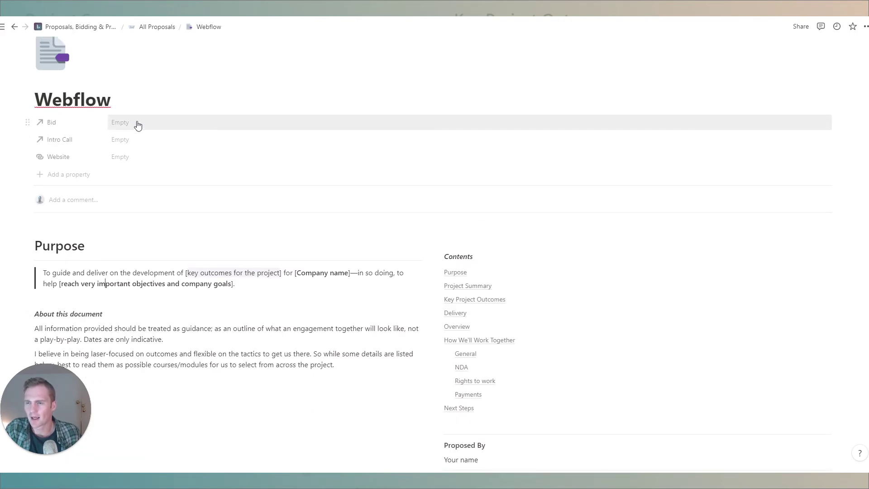
{"action": "left_click", "coordinate": [138, 125]}
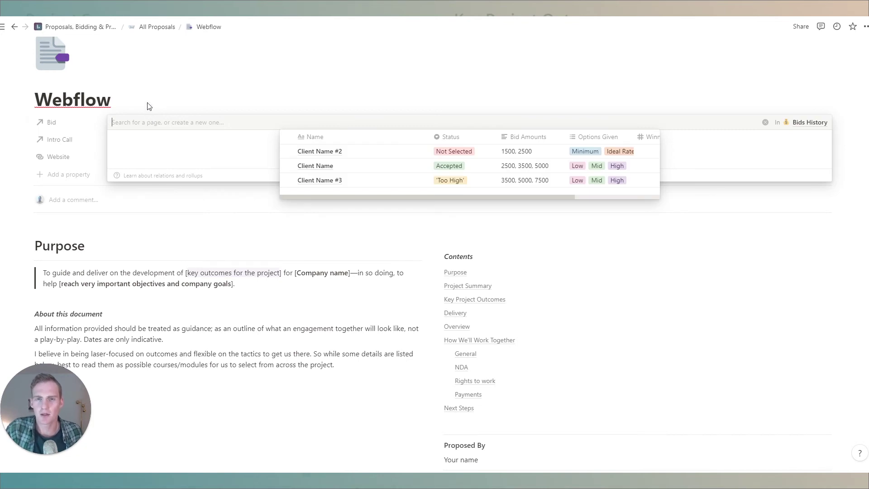
{"action": "left_click", "coordinate": [132, 301]}
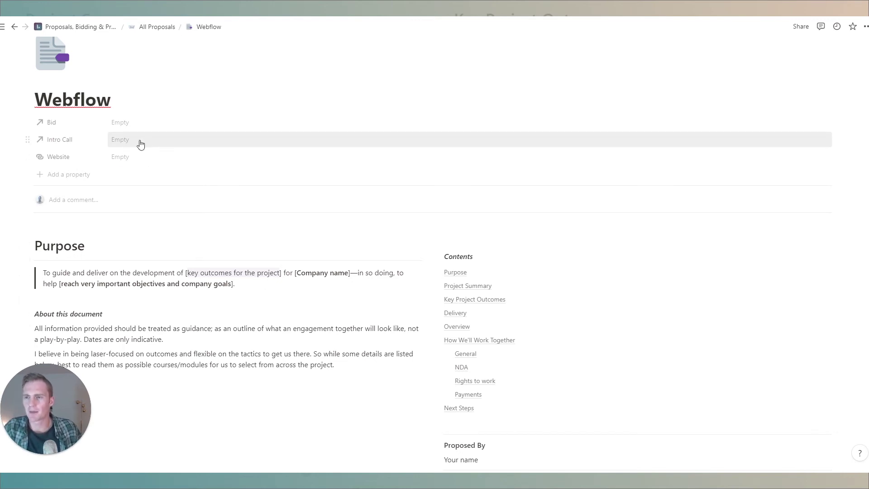
{"action": "left_click", "coordinate": [140, 144]}
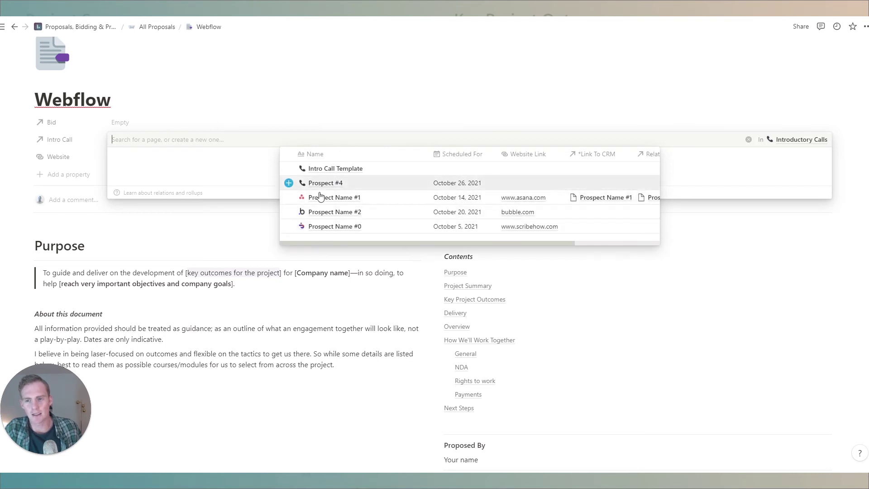
{"action": "left_click", "coordinate": [328, 199]}
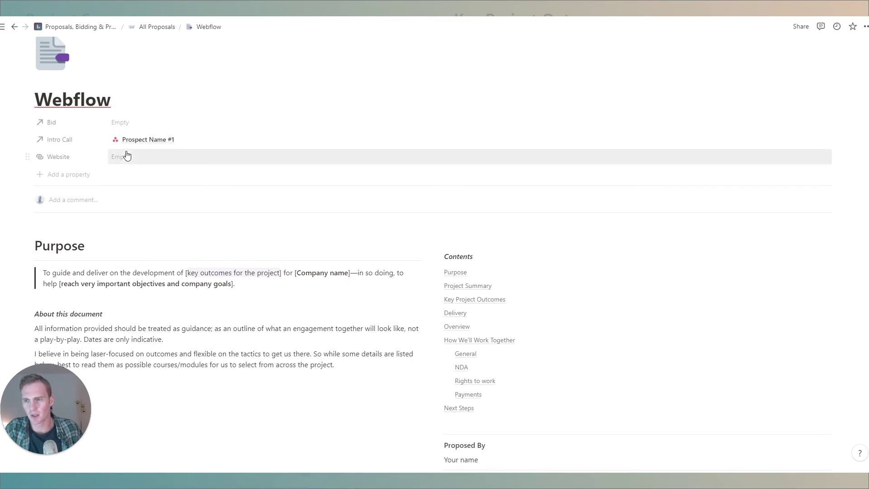
Step: Look through the Webflow proposal's sections down to Next Steps and return to the All Proposals database
{"action": "scroll", "coordinate": [292, 211], "scroll_direction": "down", "scroll_amount": 15}
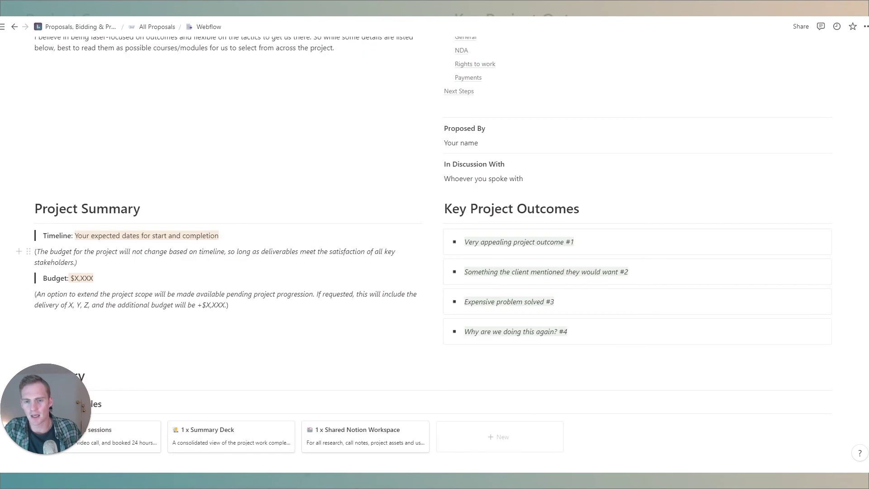
{"action": "scroll", "coordinate": [292, 211], "scroll_direction": "down", "scroll_amount": 6}
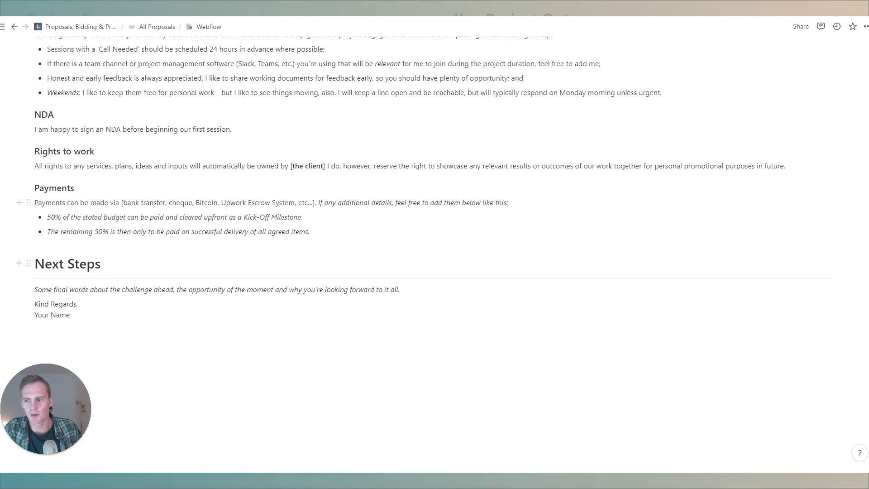
{"action": "scroll", "coordinate": [434, 258], "scroll_direction": "up", "scroll_amount": 20}
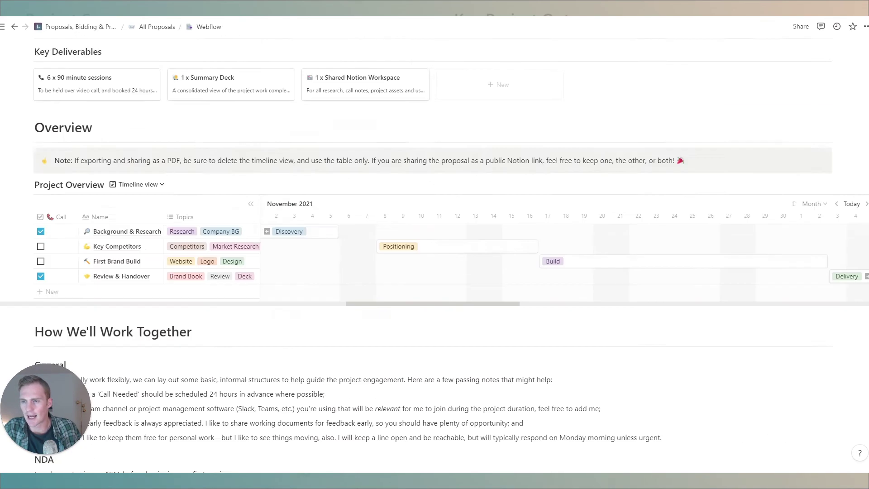
{"action": "scroll", "coordinate": [435, 258], "scroll_direction": "up", "scroll_amount": 5}
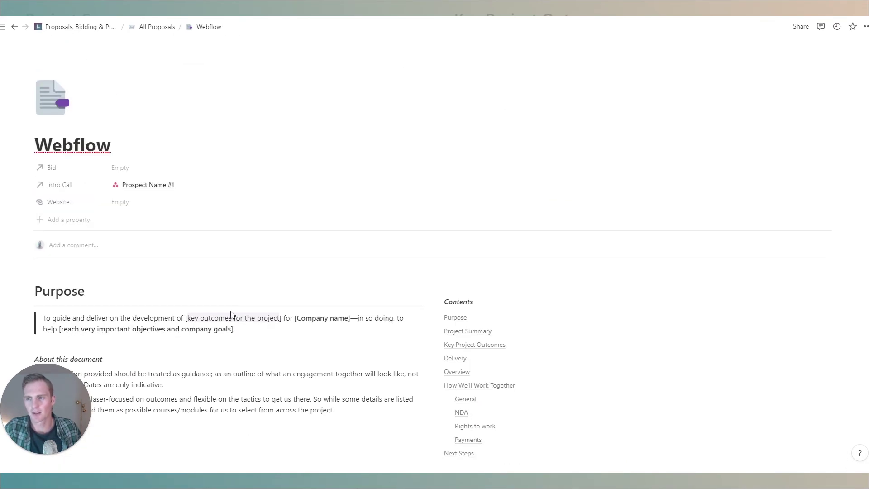
{"action": "left_click", "coordinate": [164, 29]}
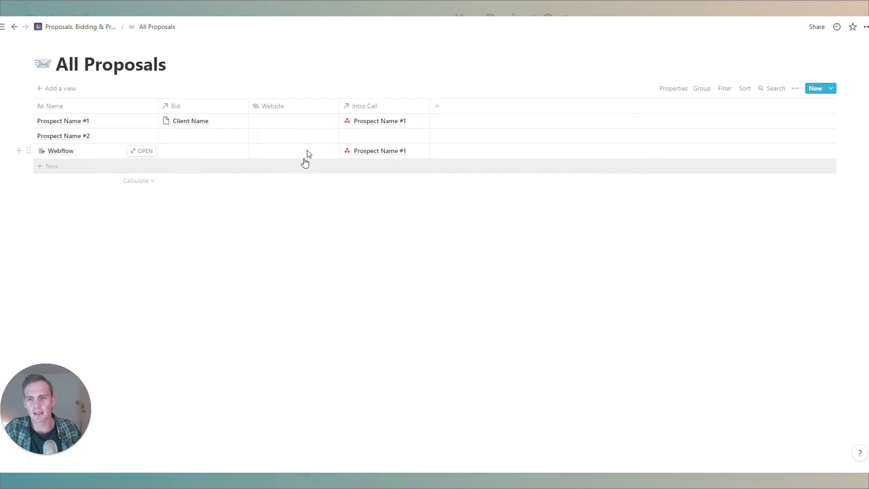
Step: Open the Prospect Name #1 intro call linked to the Webflow proposal and review its properties and preparation notes
{"action": "left_click", "coordinate": [368, 154]}
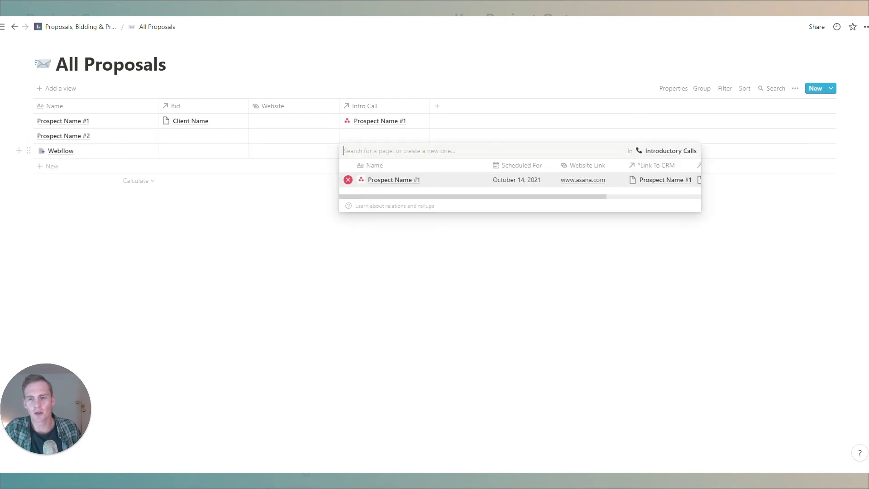
{"action": "left_click", "coordinate": [386, 183]}
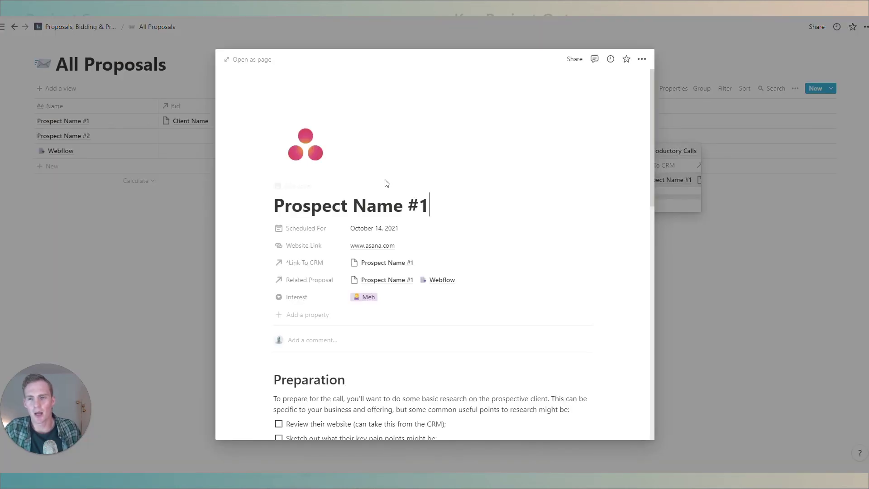
{"action": "scroll", "coordinate": [405, 270], "scroll_direction": "down", "scroll_amount": 3}
{"action": "scroll", "coordinate": [319, 258], "scroll_direction": "up", "scroll_amount": 3}
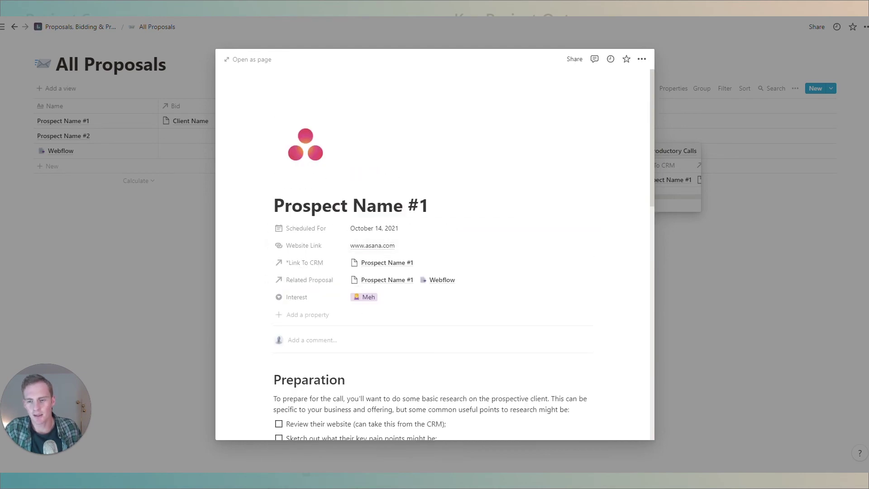
Step: Read the intro call's Preparation checklist and To Fill During The Call section, and close the call page
{"action": "scroll", "coordinate": [394, 194], "scroll_direction": "down", "scroll_amount": 1}
{"action": "scroll", "coordinate": [435, 272], "scroll_direction": "down", "scroll_amount": 4}
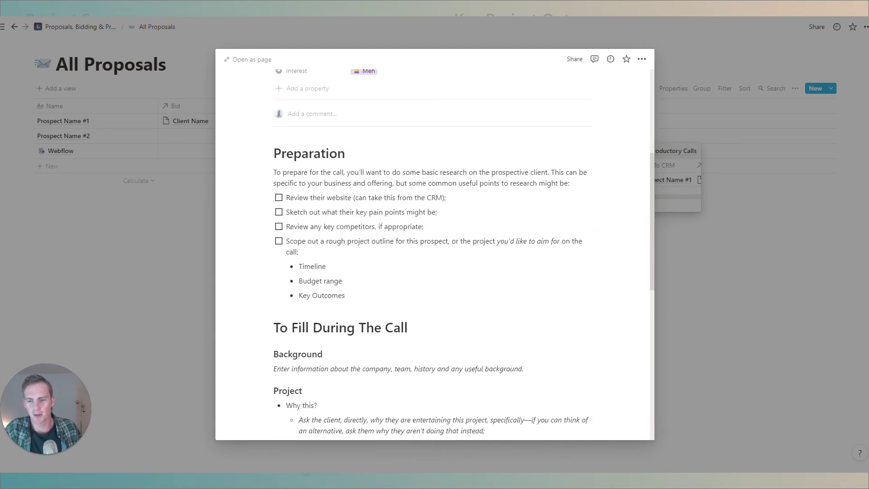
{"action": "scroll", "coordinate": [434, 271], "scroll_direction": "up", "scroll_amount": 5}
{"action": "left_click", "coordinate": [152, 293]}
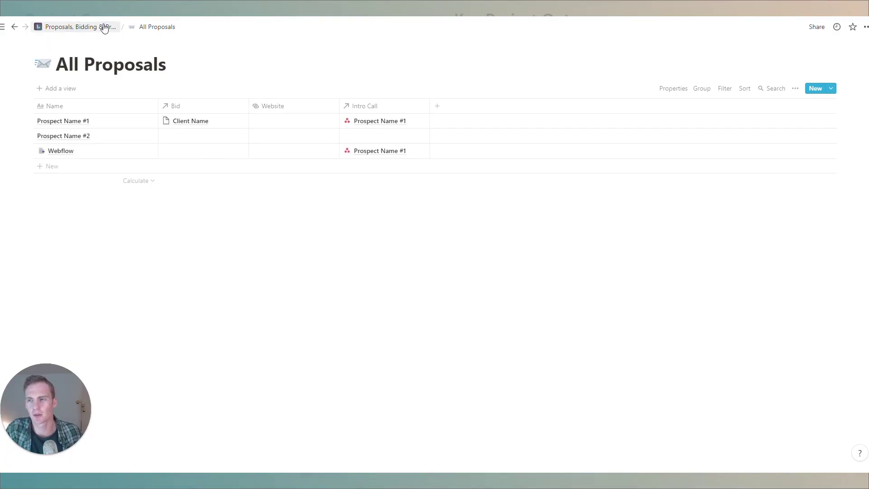
Step: Look over the Proposals, Bidding & Project Kickoff Stack page and return from it to the All Proposals database
{"action": "left_click", "coordinate": [104, 28]}
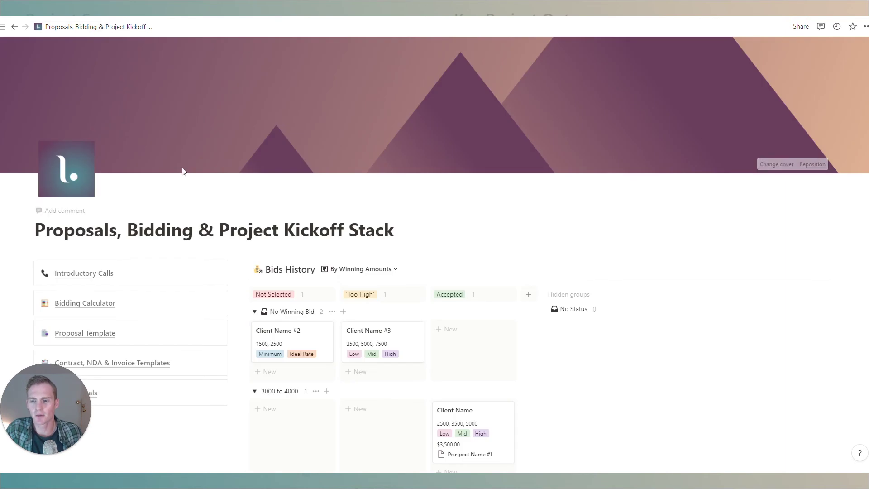
{"action": "scroll", "coordinate": [80, 265], "scroll_direction": "down", "scroll_amount": 3}
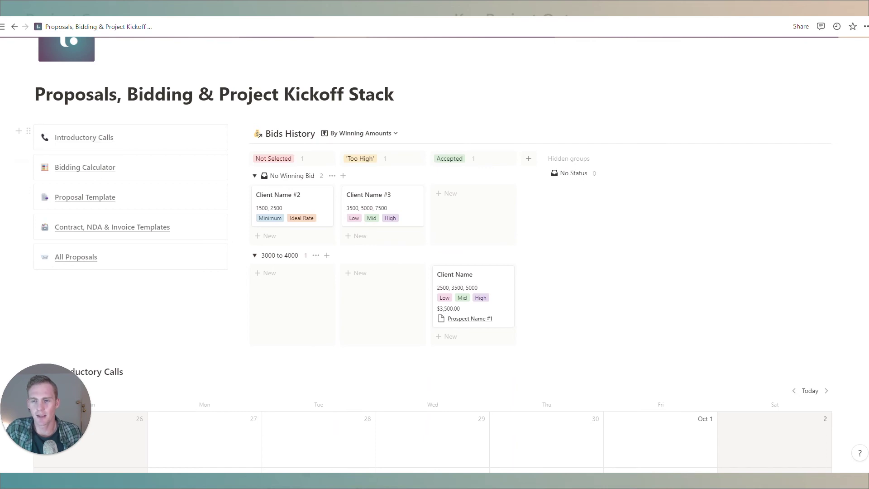
{"action": "left_click", "coordinate": [95, 260]}
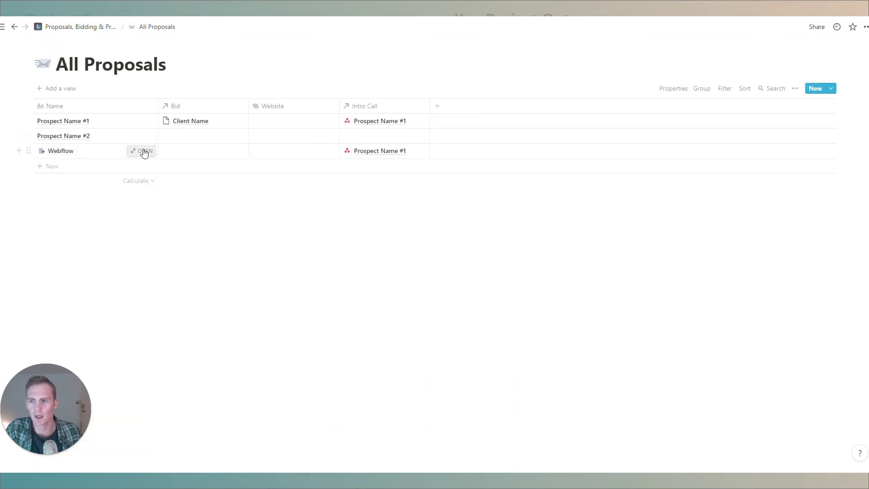
Step: Open the Webflow proposal and add a new property named Contact
{"action": "left_click", "coordinate": [142, 150]}
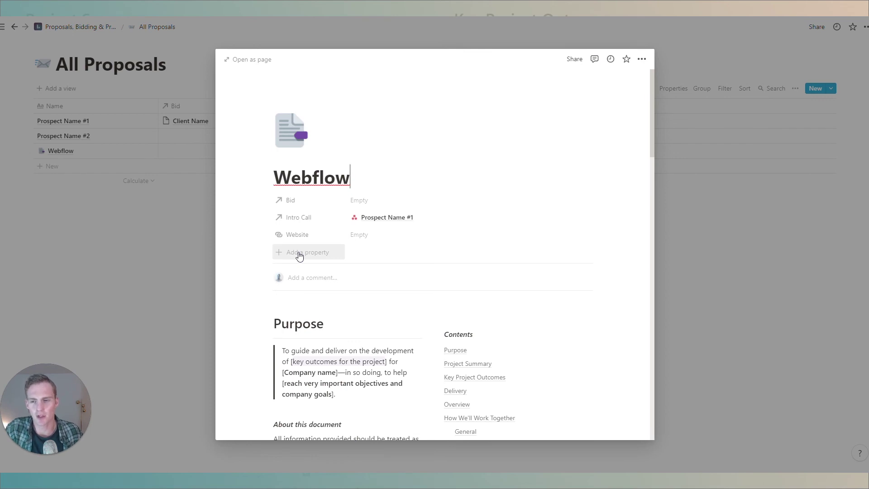
{"action": "left_click", "coordinate": [299, 256]}
{"action": "type", "text": "CRM"}
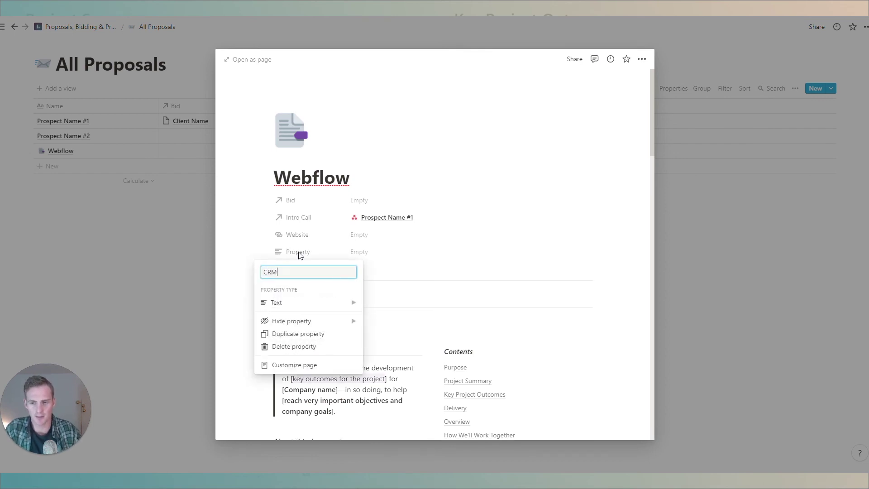
{"action": "key", "text": "ctrl+a"}
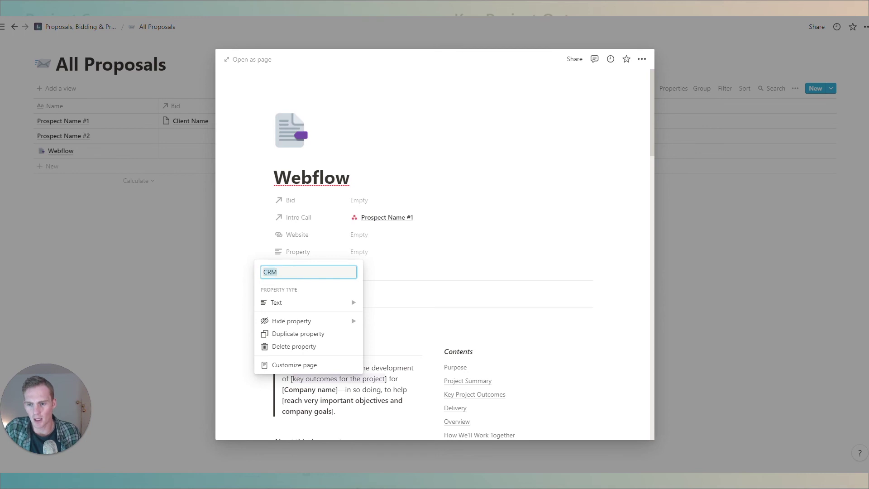
{"action": "type", "text": "Contact"}
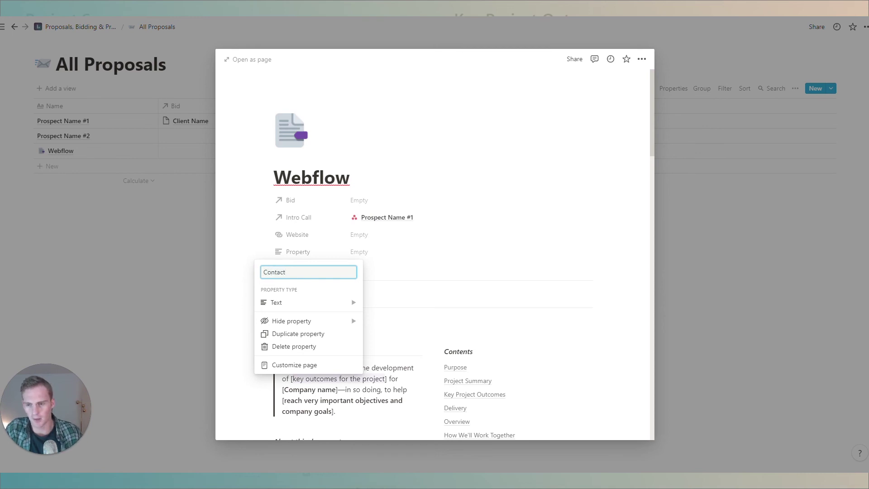
Step: Make the Contact property a relation to the CRM database from Leads Tracking & CRM [Template]
{"action": "left_click", "coordinate": [343, 303]}
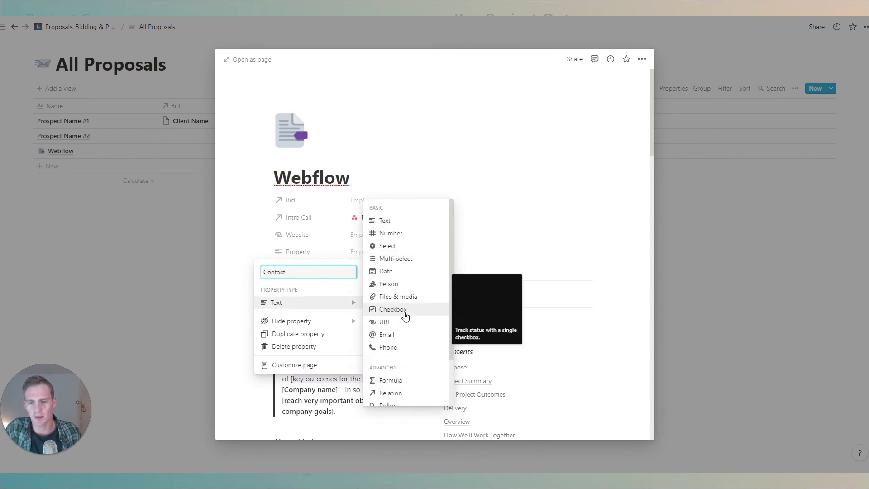
{"action": "scroll", "coordinate": [398, 344], "scroll_direction": "down", "scroll_amount": 2}
{"action": "left_click", "coordinate": [400, 346]}
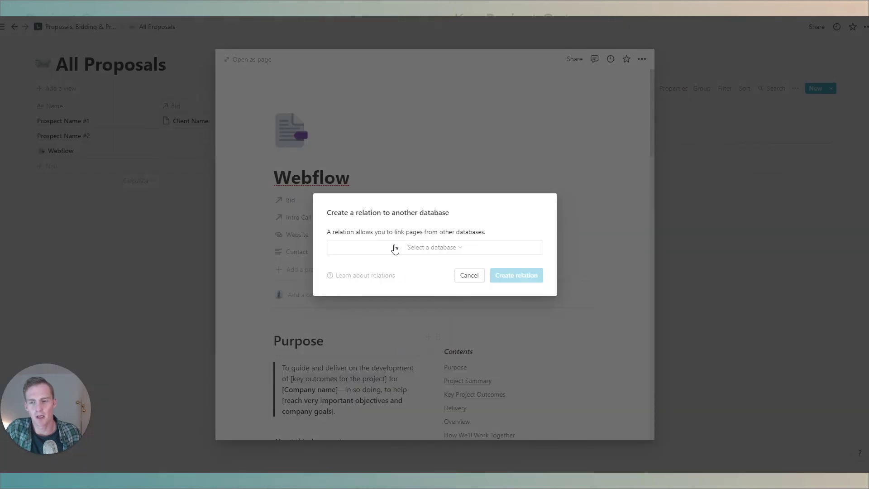
{"action": "left_click", "coordinate": [428, 247]}
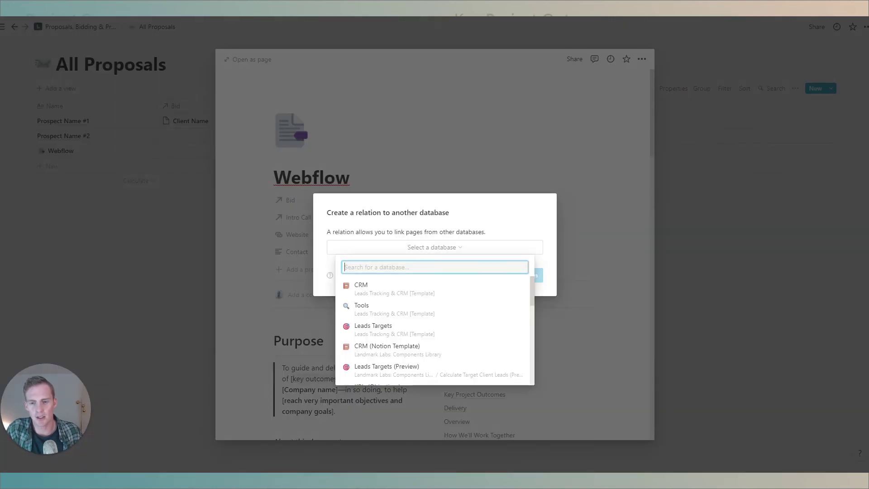
{"action": "left_click", "coordinate": [406, 290]}
{"action": "left_click", "coordinate": [527, 276]}
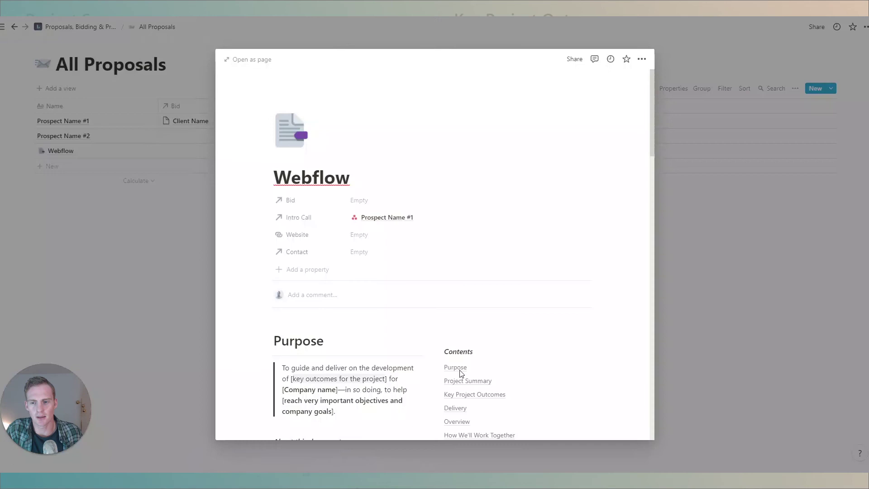
Step: Link the Webflow proposal's Contact property to the first person listed in the CRM
{"action": "left_click", "coordinate": [359, 252]}
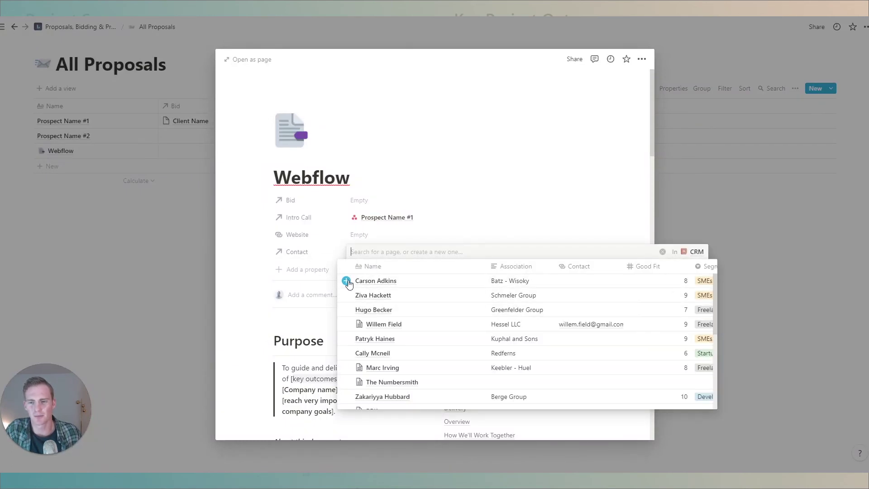
{"action": "left_click", "coordinate": [346, 281]}
{"action": "left_click", "coordinate": [306, 320]}
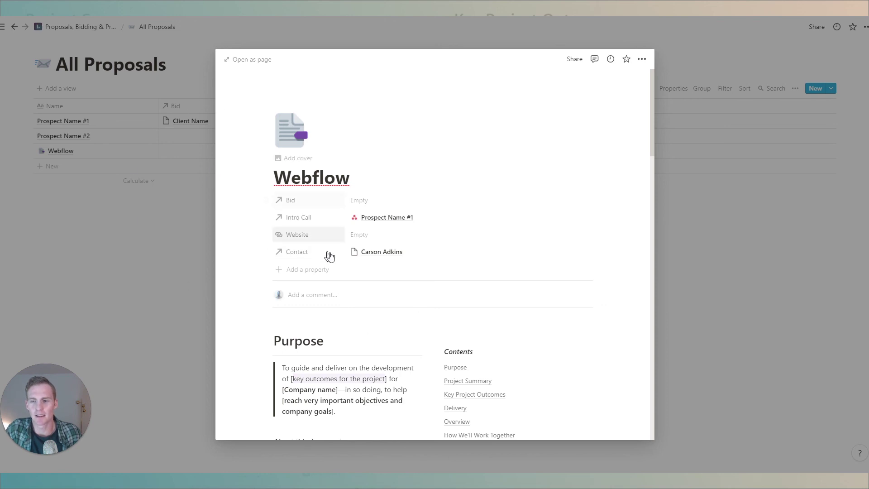
Step: Open the CRM database from the Contact relation and display it in the By Status view
{"action": "left_click", "coordinate": [385, 260]}
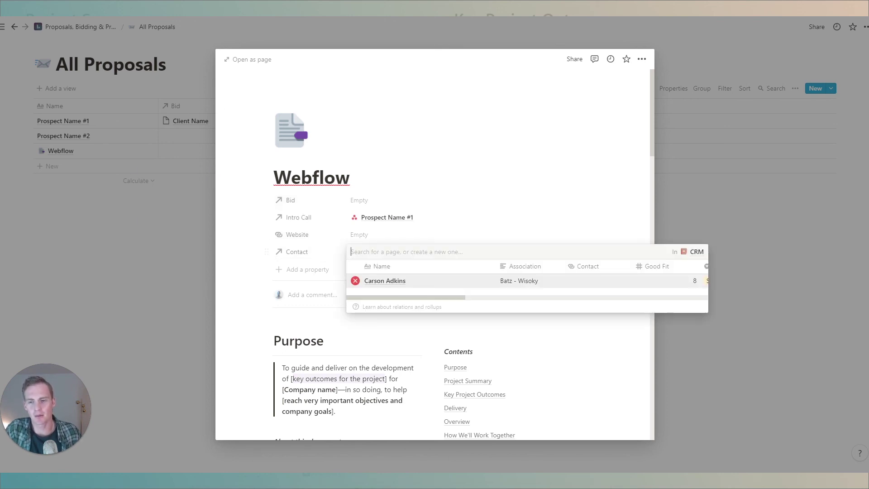
{"action": "left_click", "coordinate": [694, 252]}
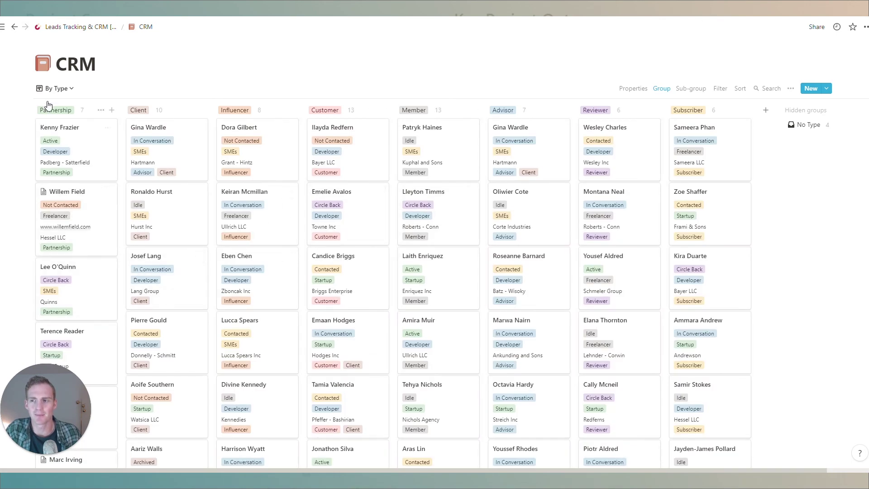
{"action": "left_click", "coordinate": [54, 88]}
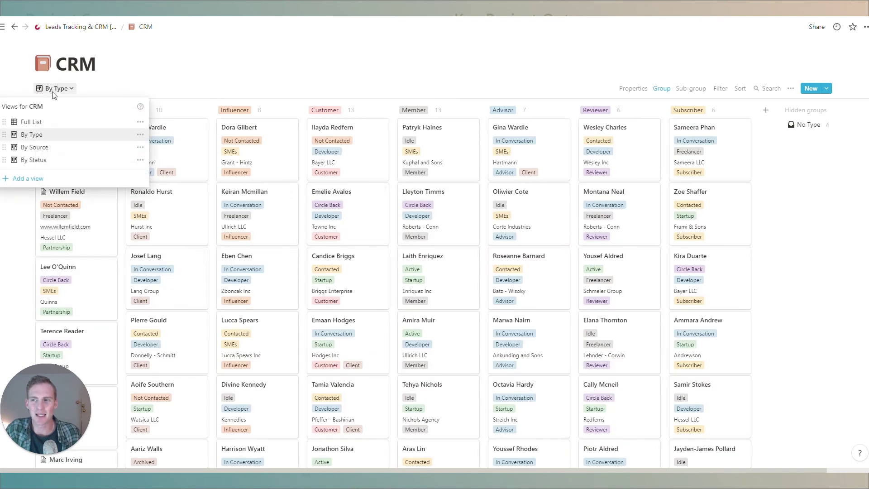
{"action": "left_click", "coordinate": [38, 161]}
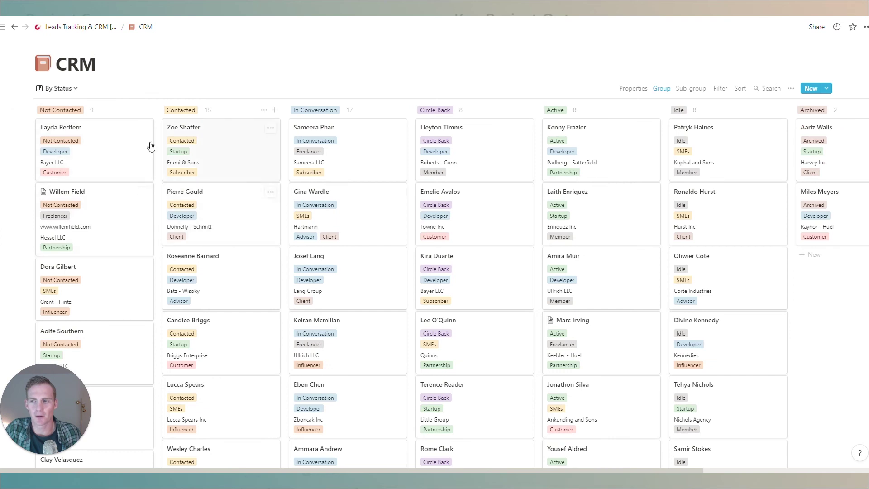